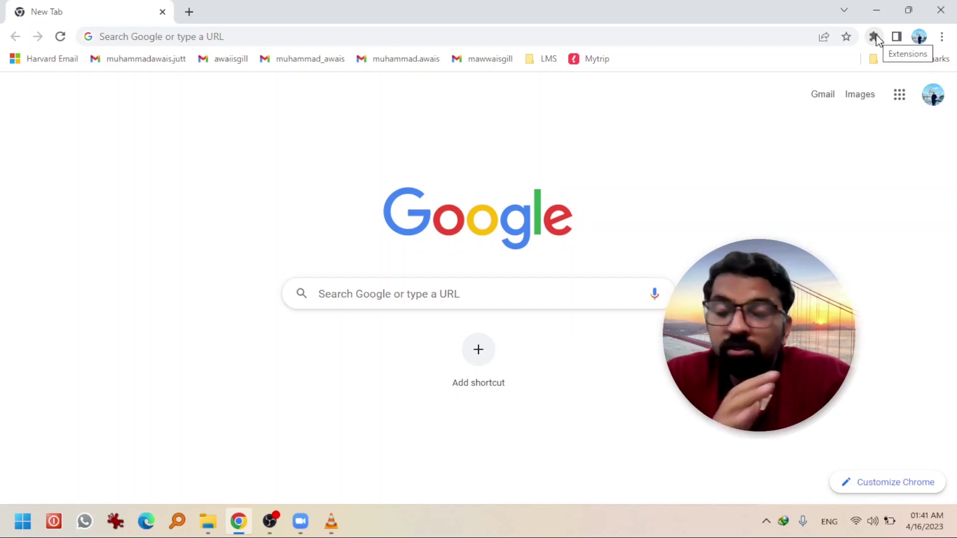
- Pin the NCapture extension to the browser toolbar
click(875, 34)
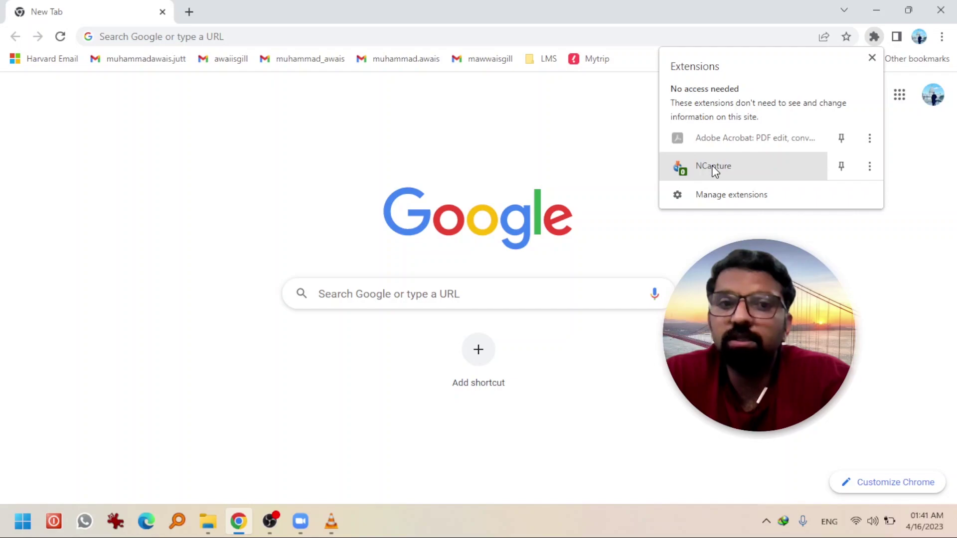
click(839, 172)
click(871, 58)
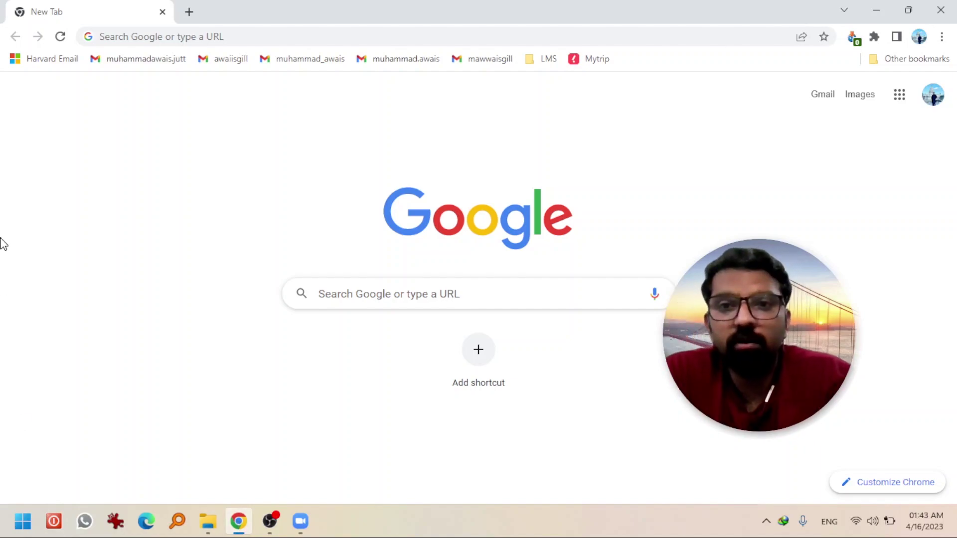
- Open the Twitter website in the current tab
click(186, 36)
text(twitter)
key(Return)
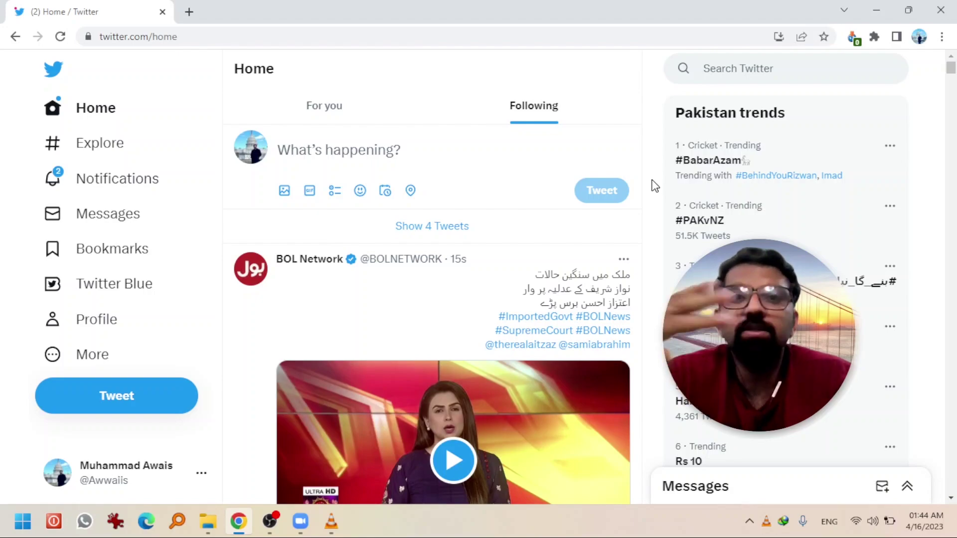
- Search Twitter for environment issues
click(723, 60)
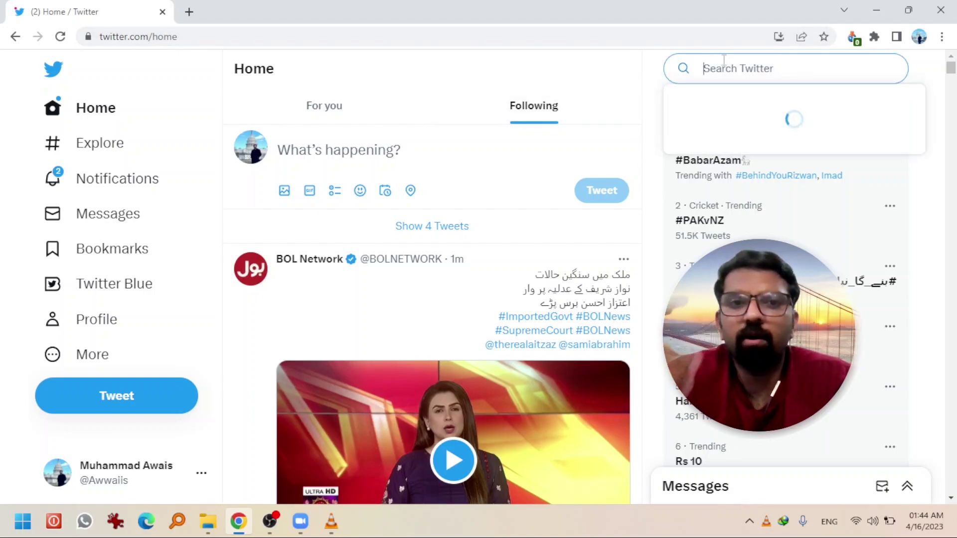
text(environment issues)
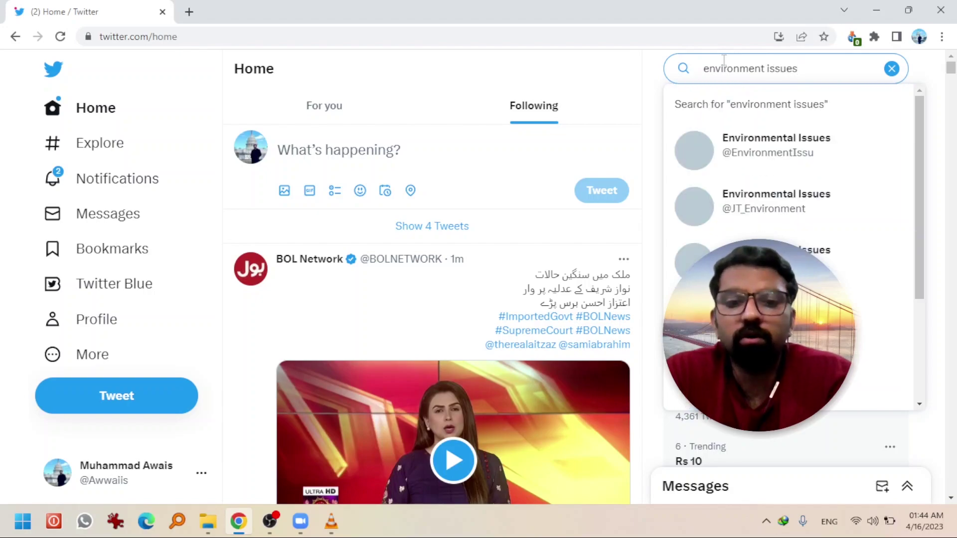
key(BackSpace)
key(Return)
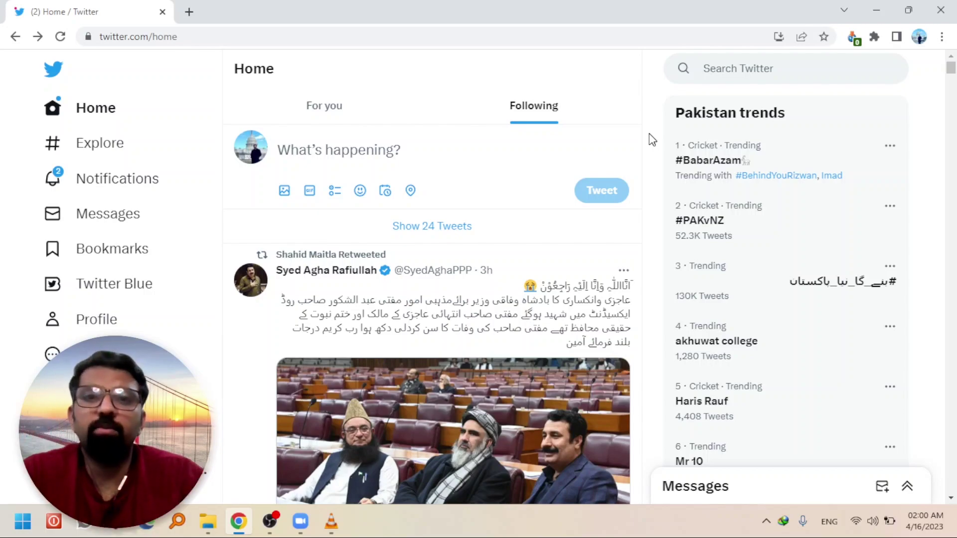
click(728, 70)
text(babar)
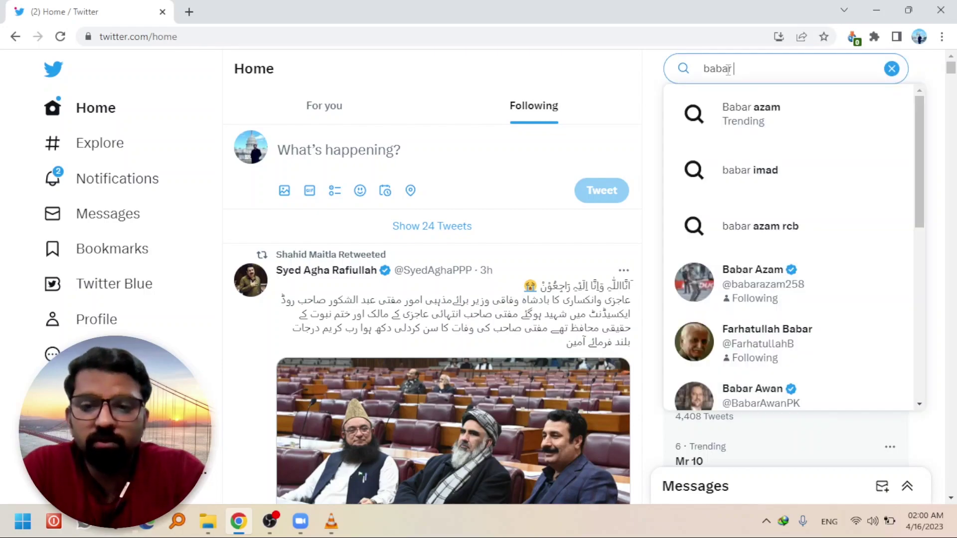
text( azam)
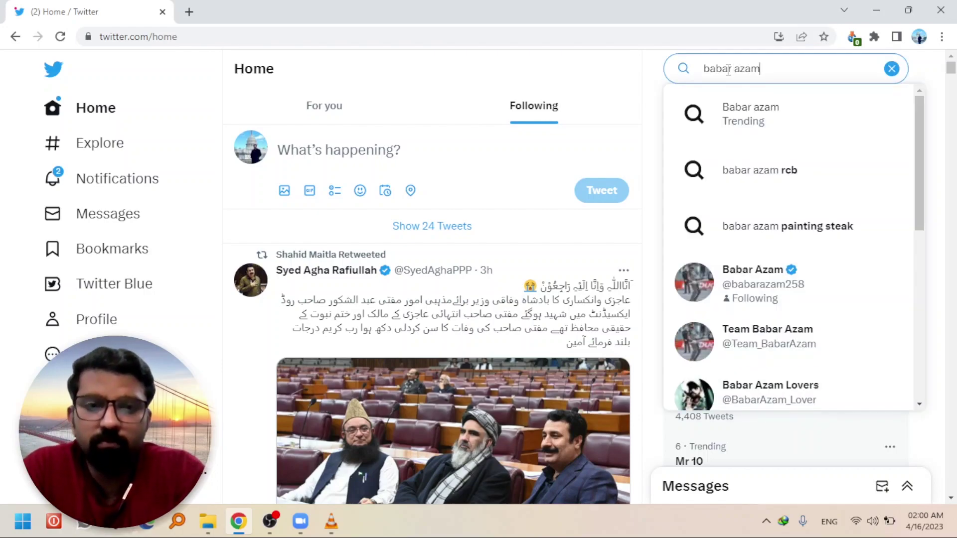
click(734, 280)
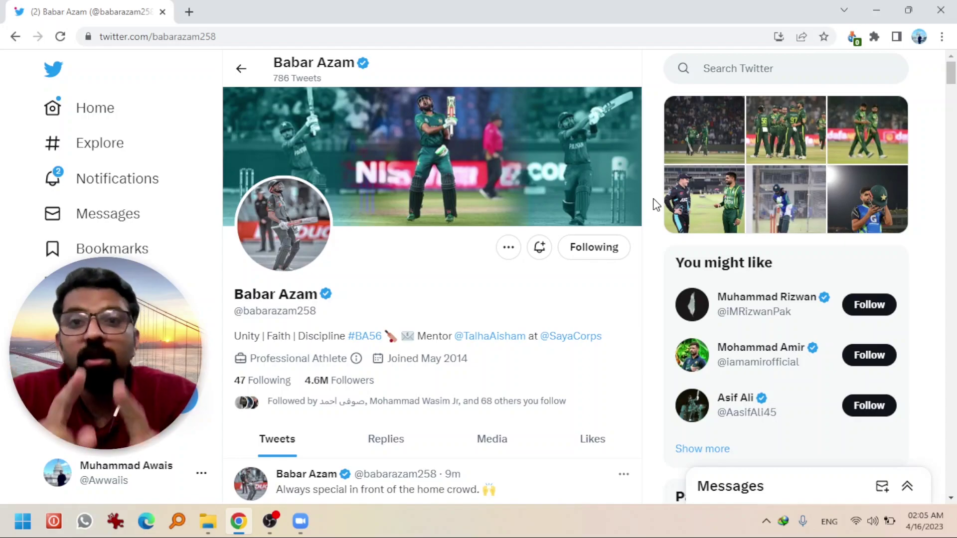
- Compare the NCapture options offered for the Babar Azam profile with those offered on a blank new tab
click(852, 39)
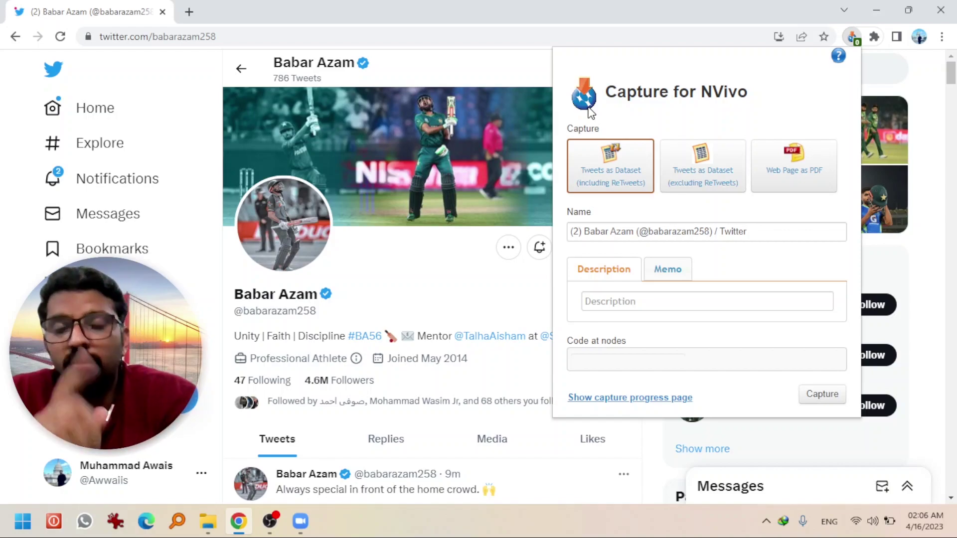
click(188, 11)
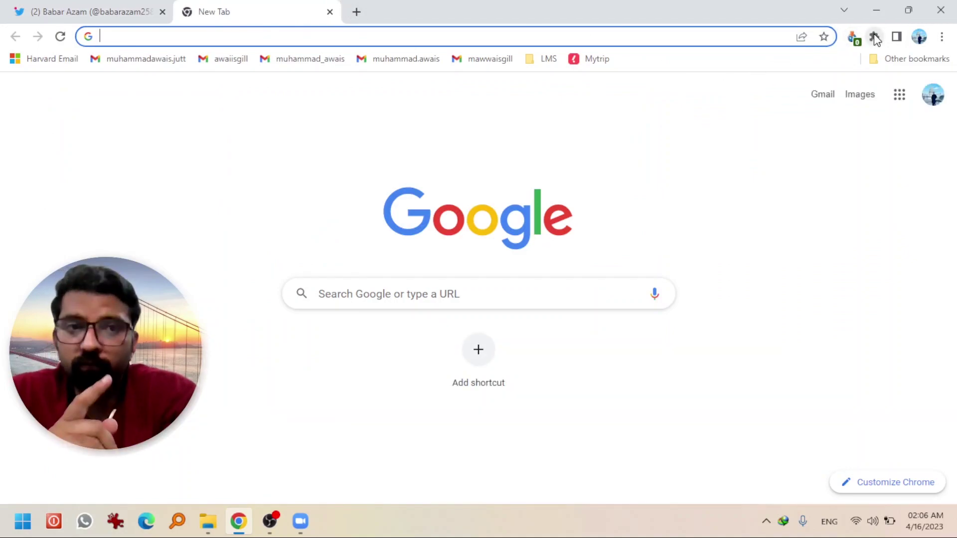
click(854, 37)
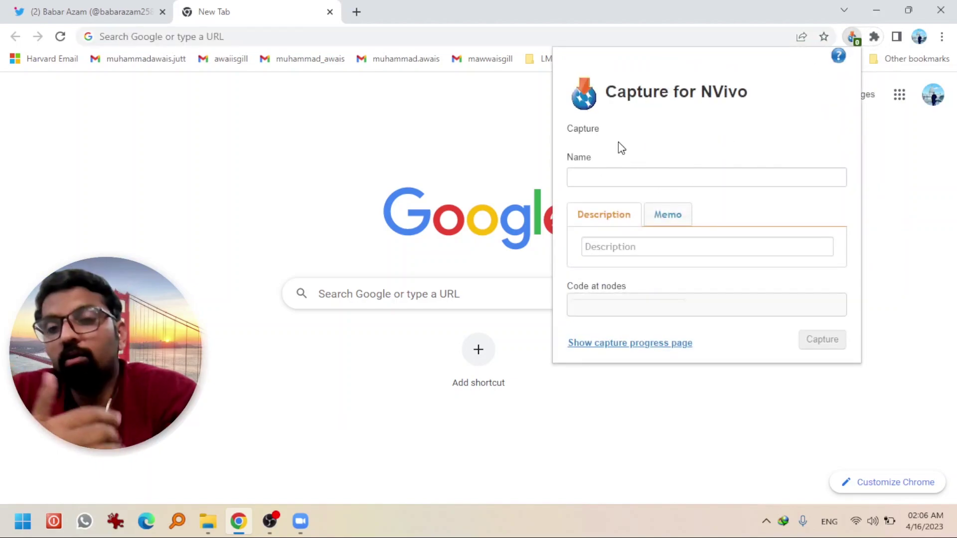
- Search Google for environmental issue and open the Byju's article on environmental issues and solutions
click(398, 299)
text(environemnt issu)
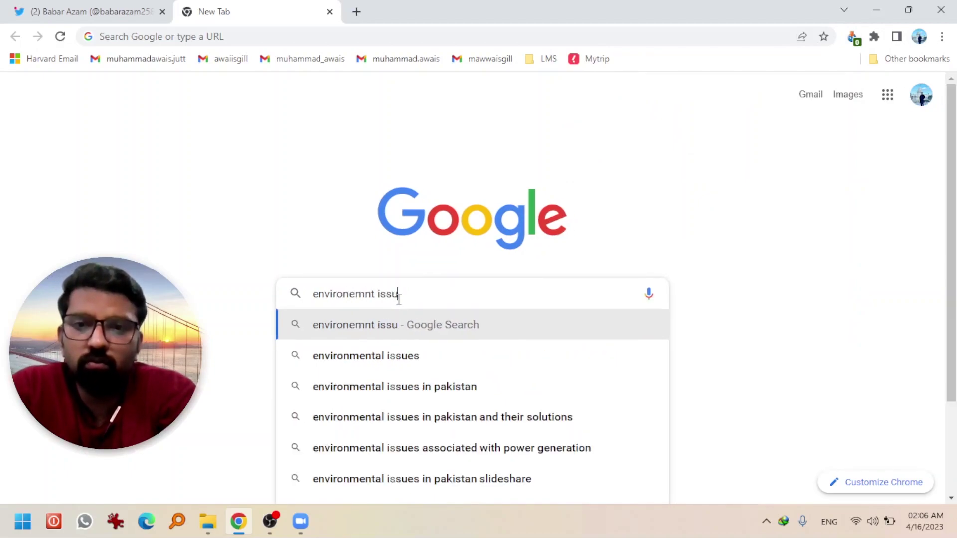
text(e)
key(Return)
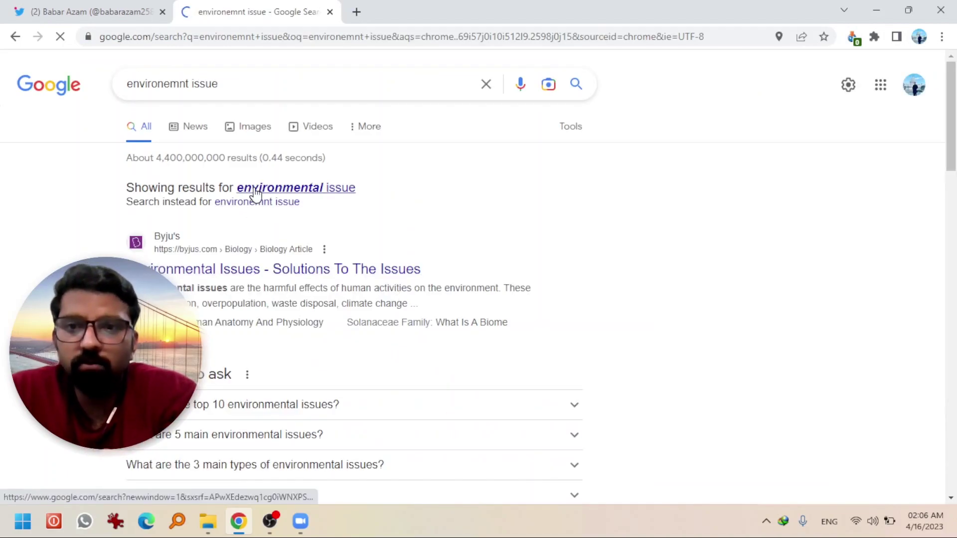
click(256, 194)
click(256, 194)
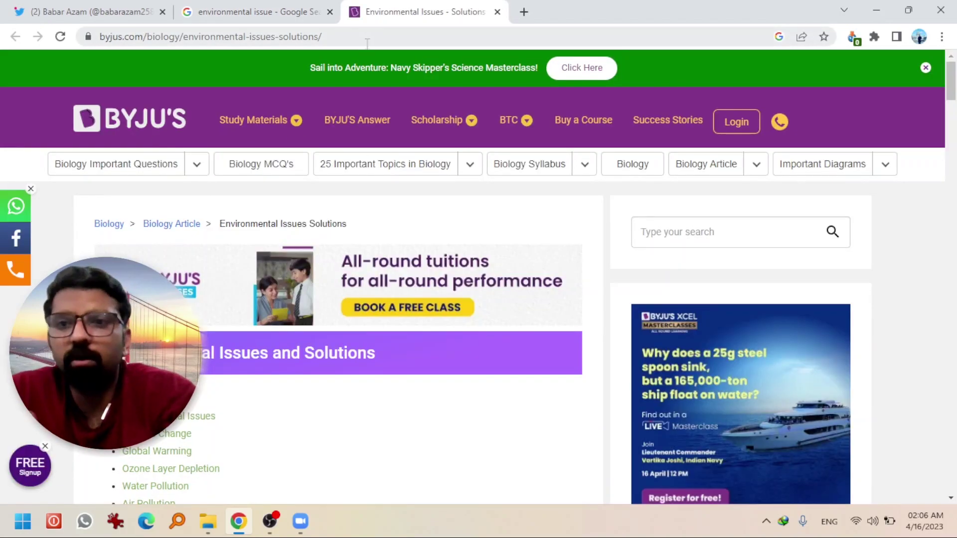
- Check the NCapture options on Wikipedia's Environmental issues article instead of the Byju's page, and close the article and search tabs
click(497, 12)
drag(953, 124, 955, 228)
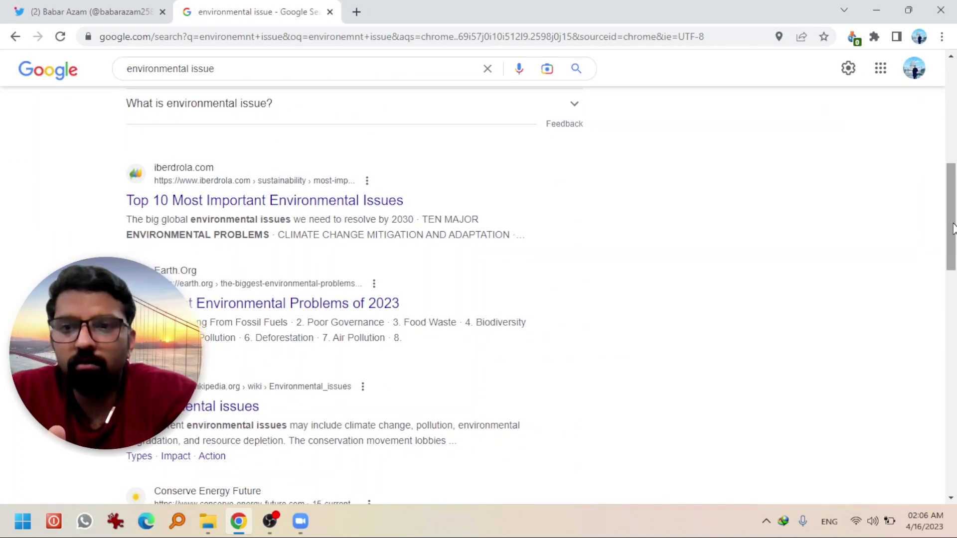
click(241, 395)
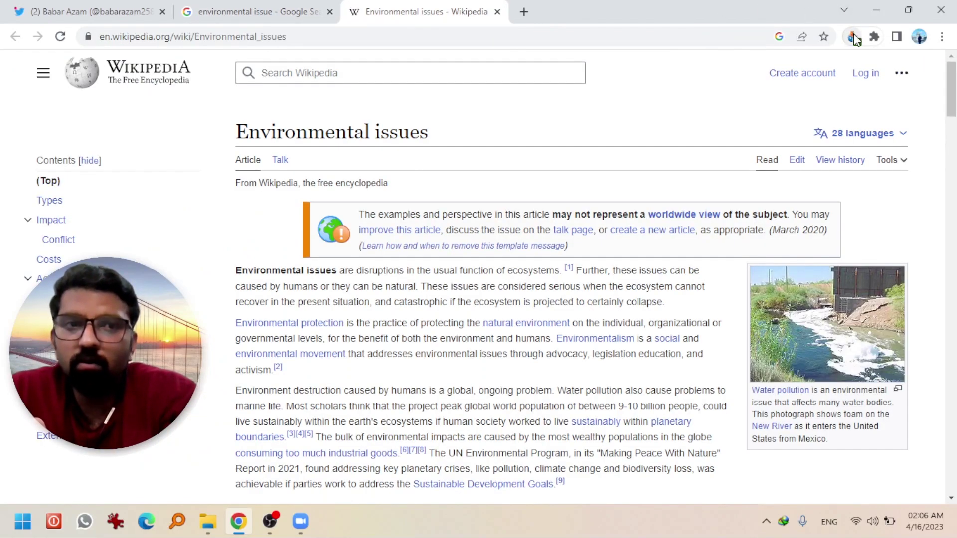
click(853, 35)
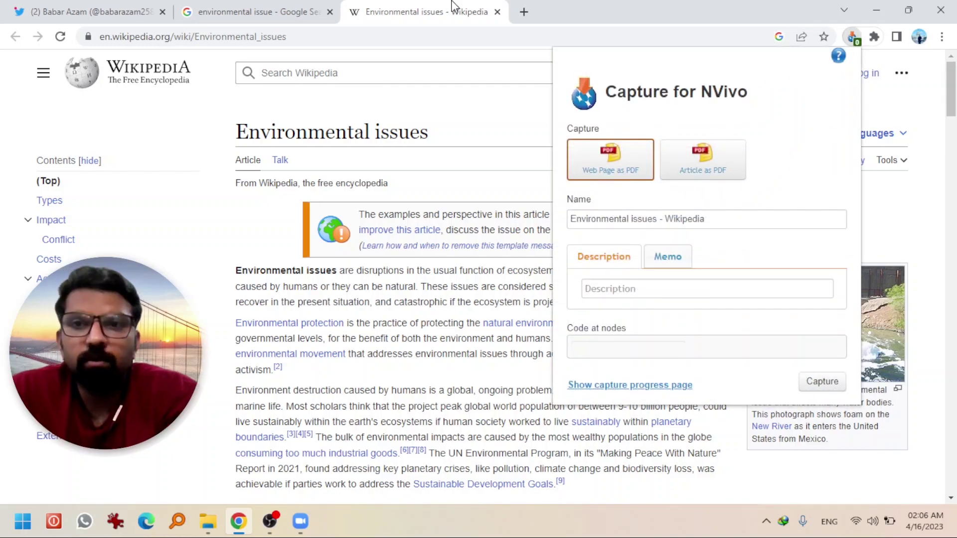
click(496, 12)
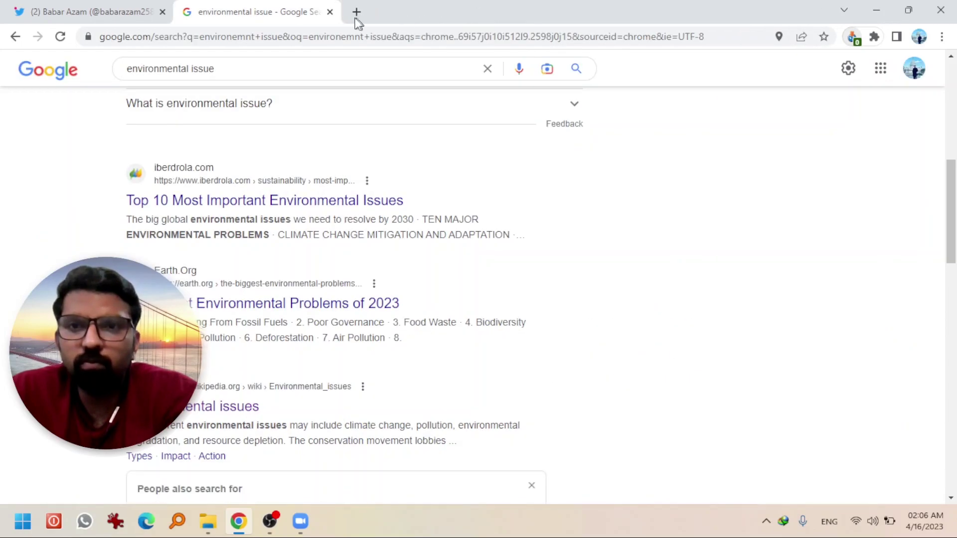
click(330, 12)
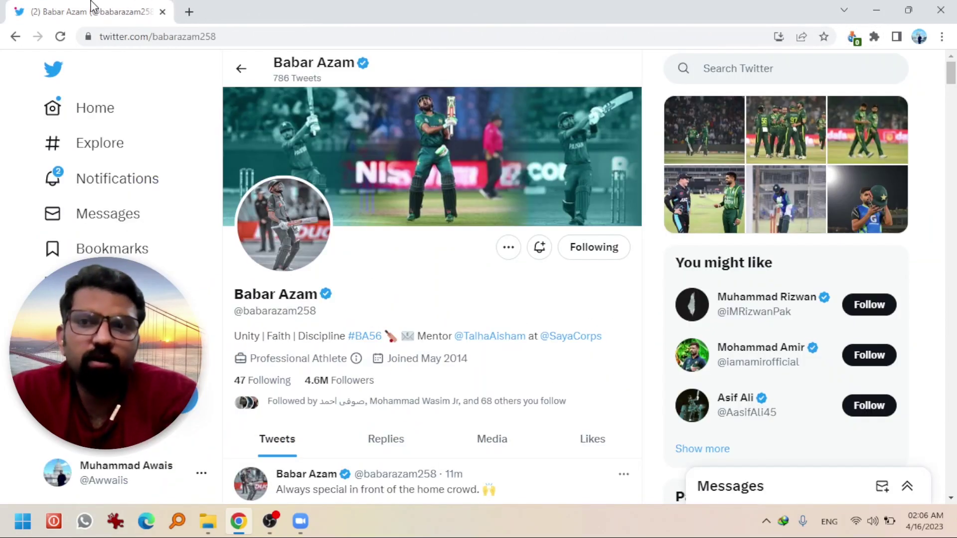
- Capture the Babar Azam profile's tweets with NCapture as a dataset including retweets, authorizing NVivo NCapture to access the Twitter account
click(852, 36)
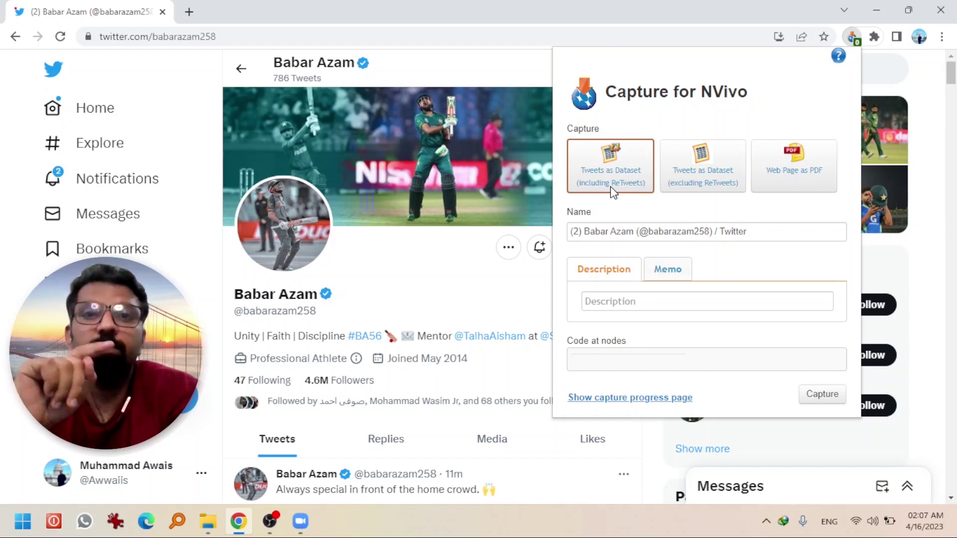
click(710, 157)
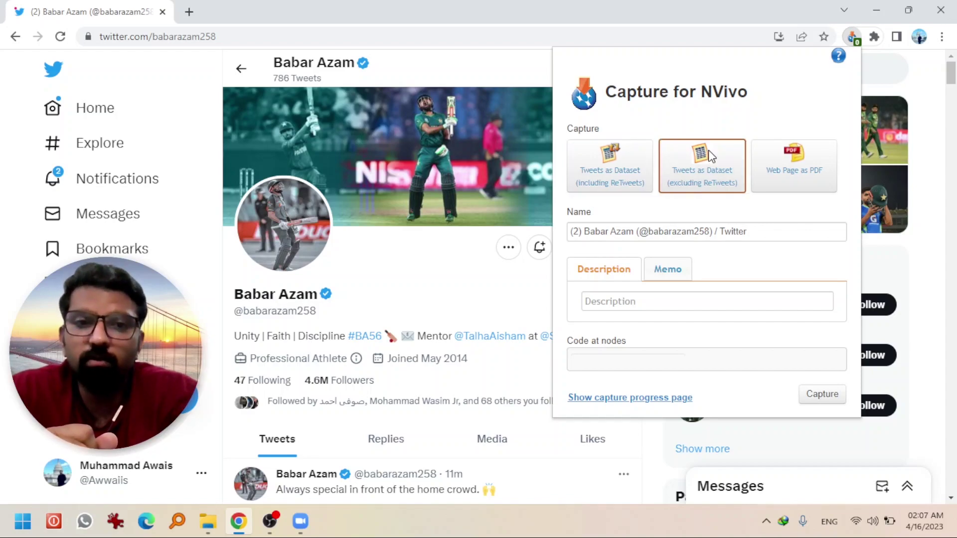
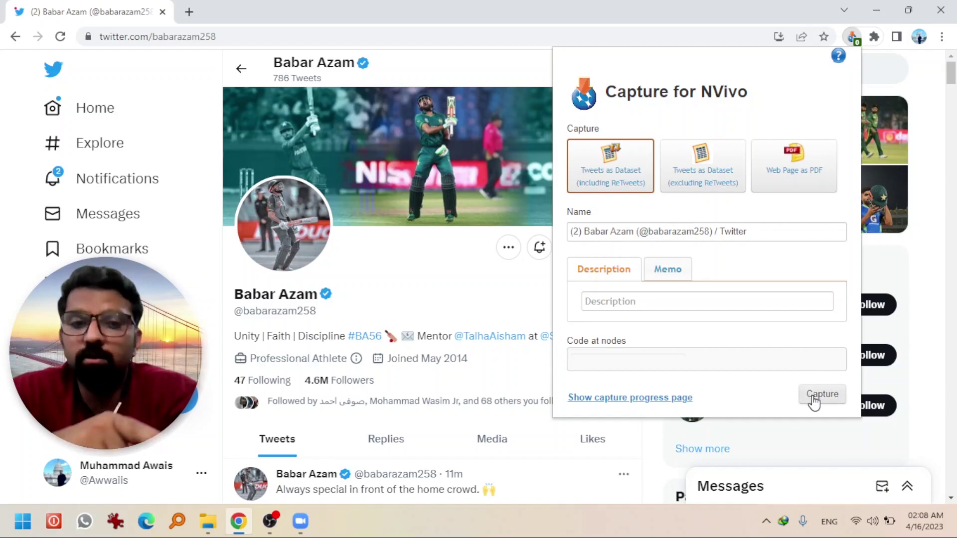
click(831, 397)
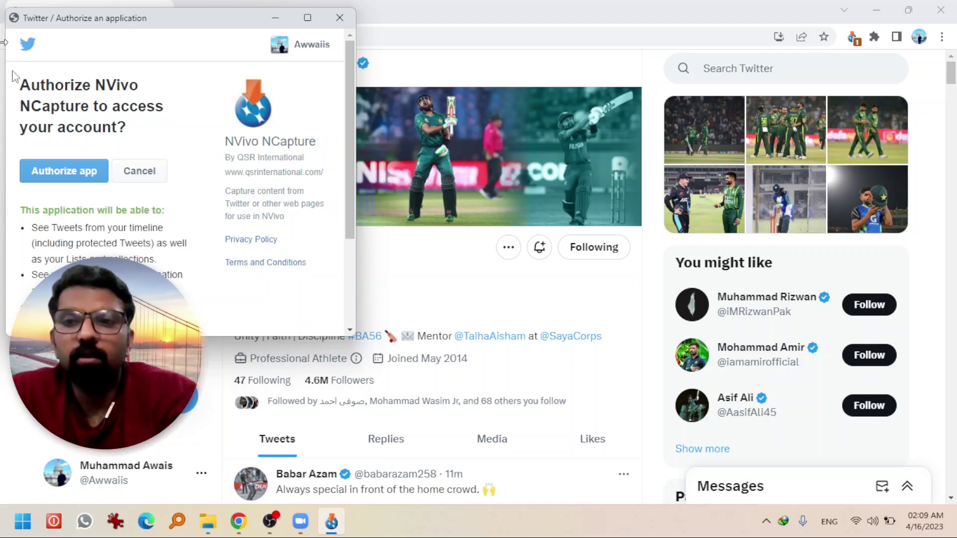
click(60, 172)
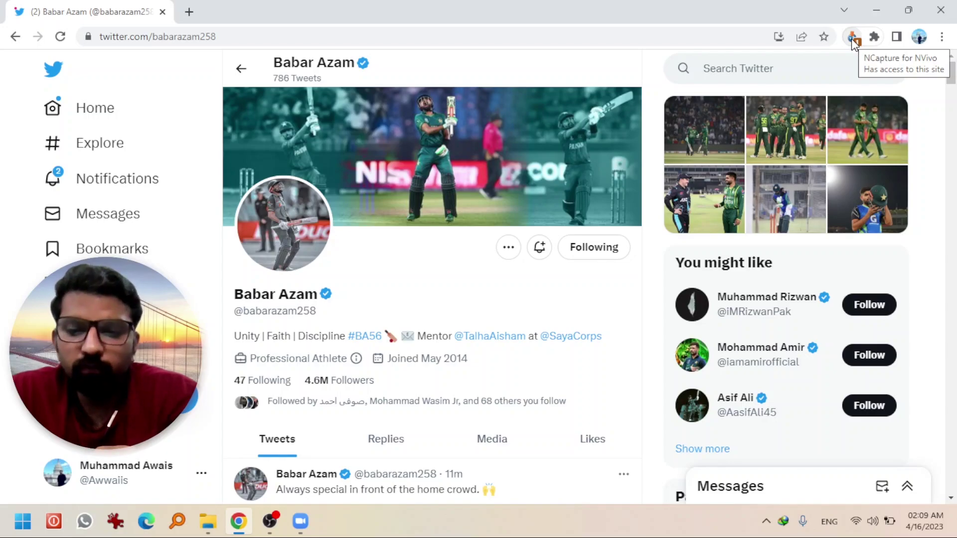
- Examine the NCapture progress page for the completed captures and compare it with the tweet count on the Babar Azam profile
click(852, 39)
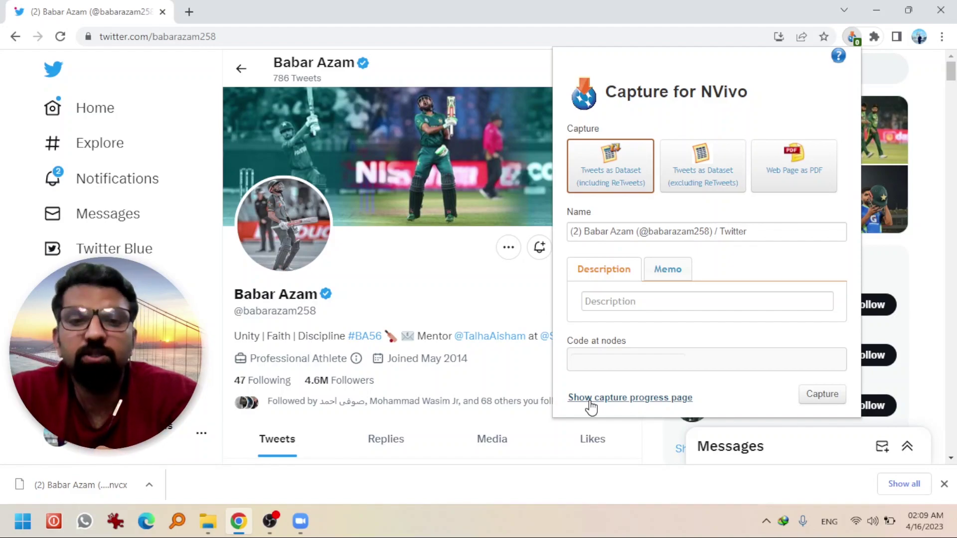
click(590, 399)
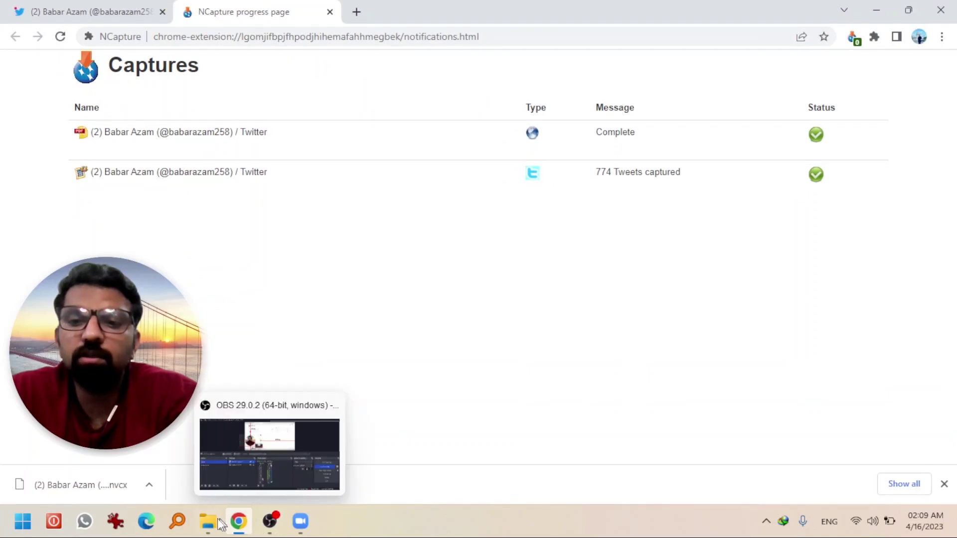
mouse_move(244, 531)
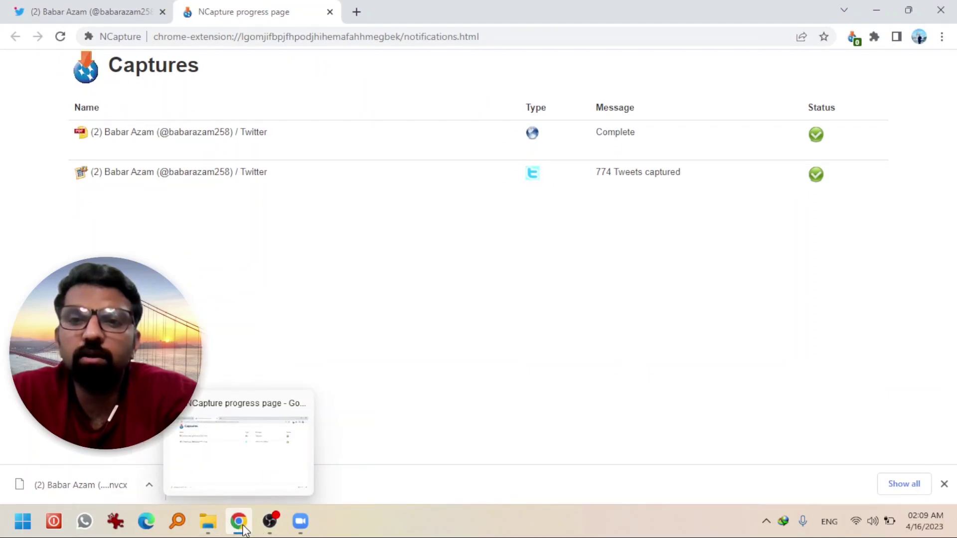
click(135, 6)
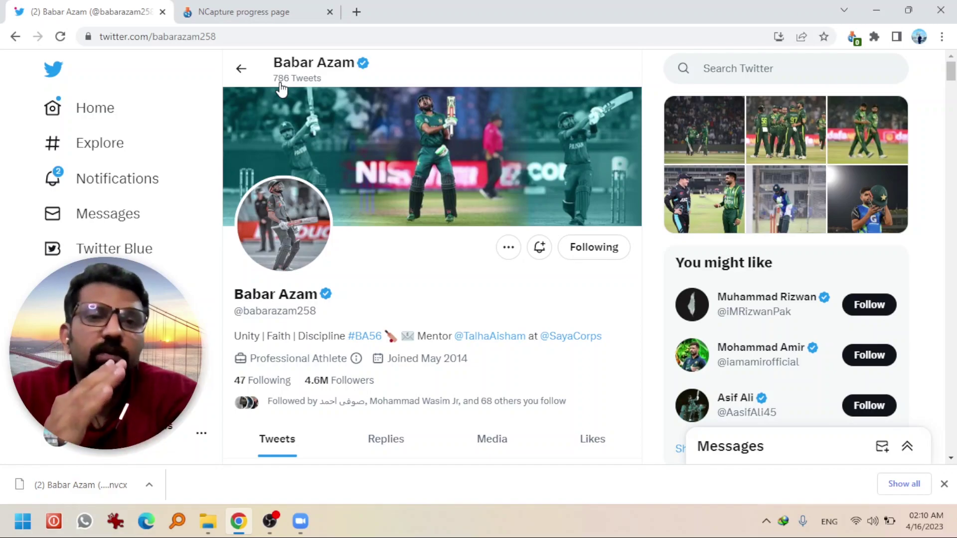
click(854, 34)
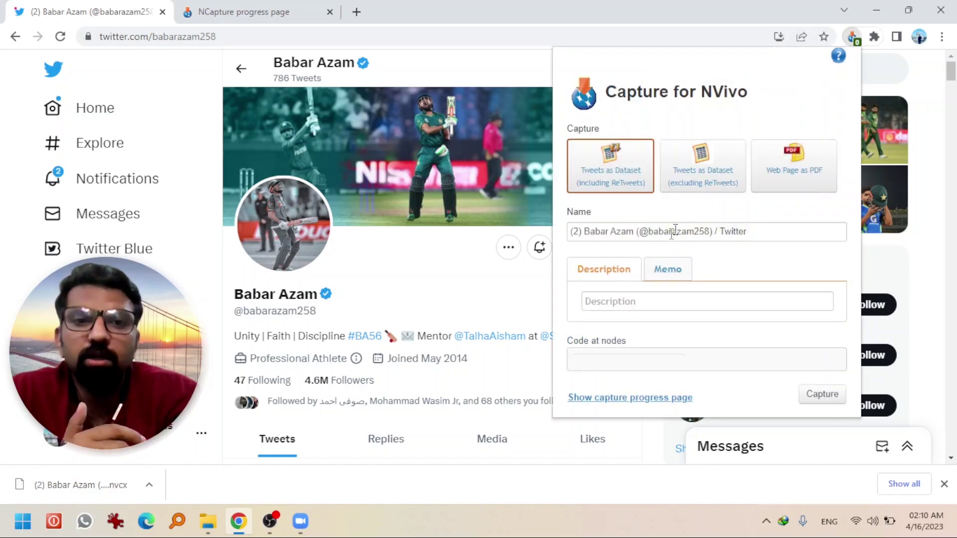
click(626, 397)
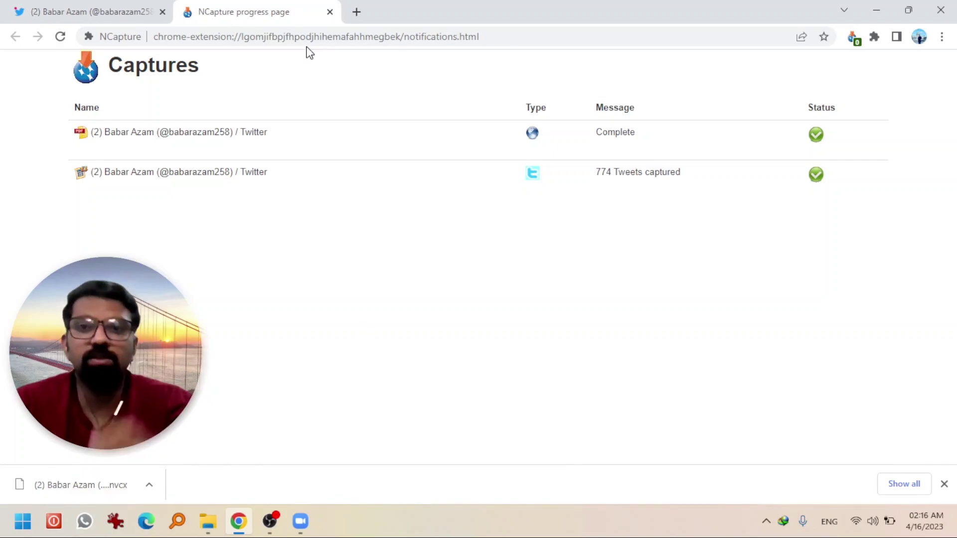
- Search Twitter for #pakistansuperleague and capture the resulting tweets as a dataset with NCapture
click(106, 9)
click(800, 75)
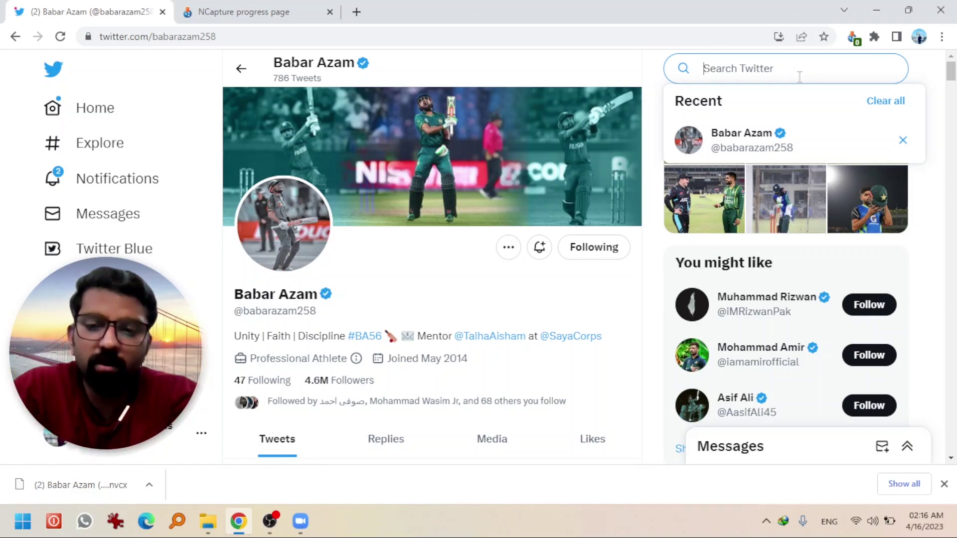
text(#pakistansuperleague)
key(Return)
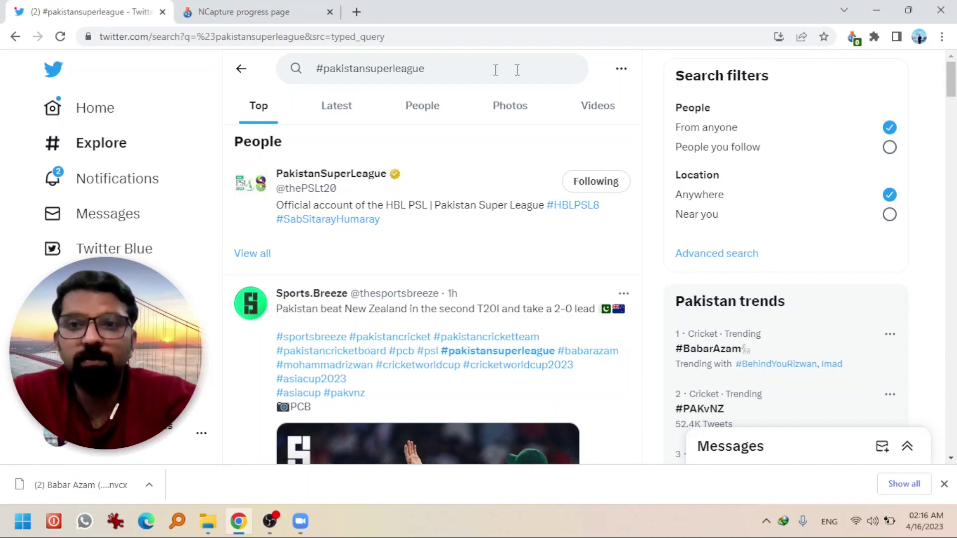
click(852, 36)
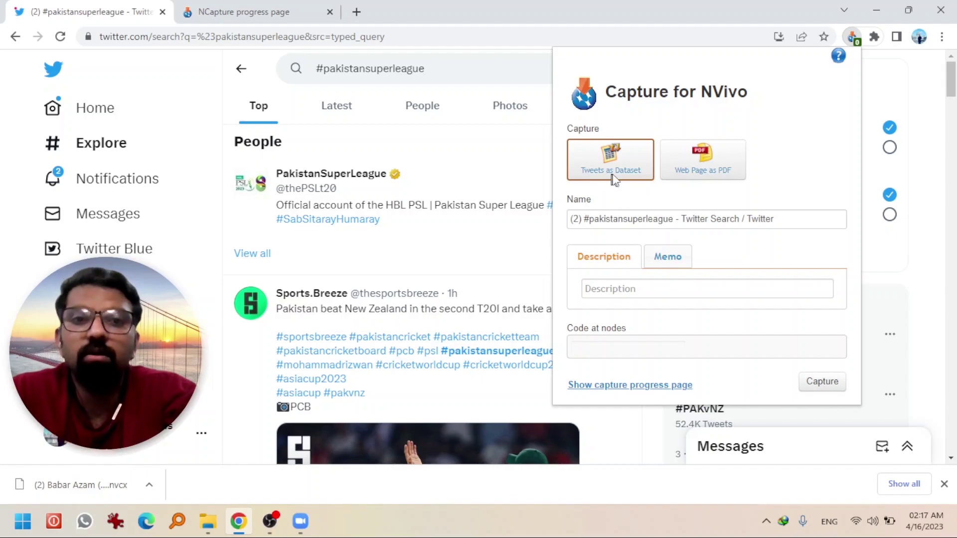
click(831, 385)
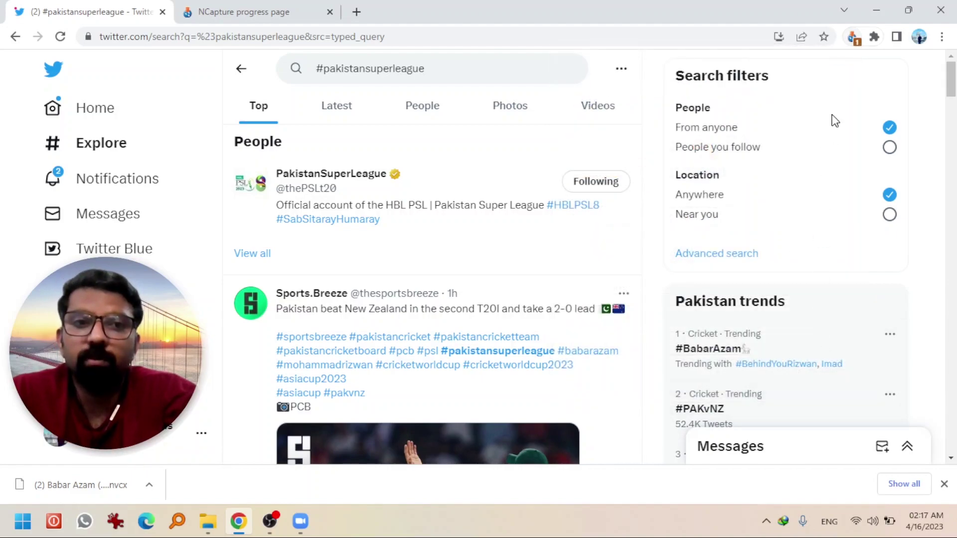
- Open the NCapture progress page to check the #pakistansuperleague capture
click(852, 38)
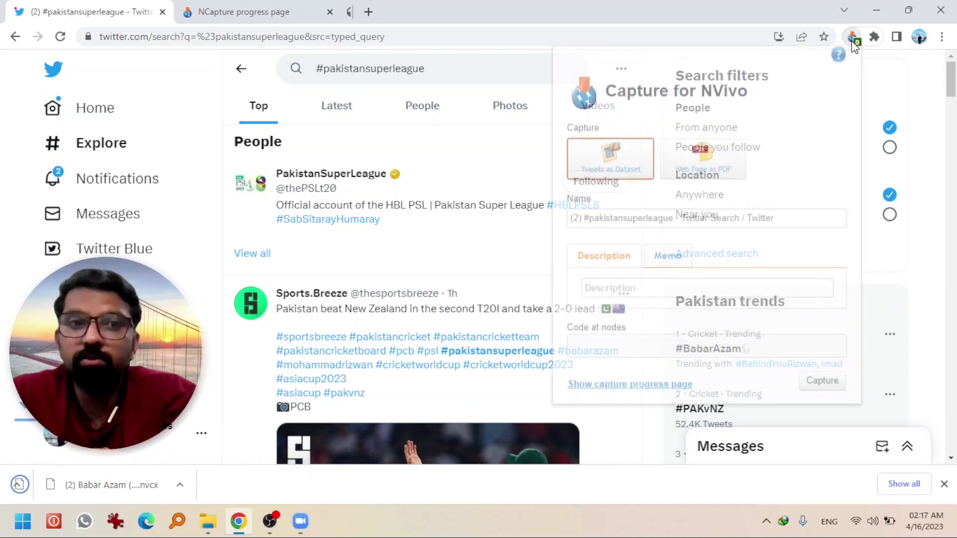
click(598, 385)
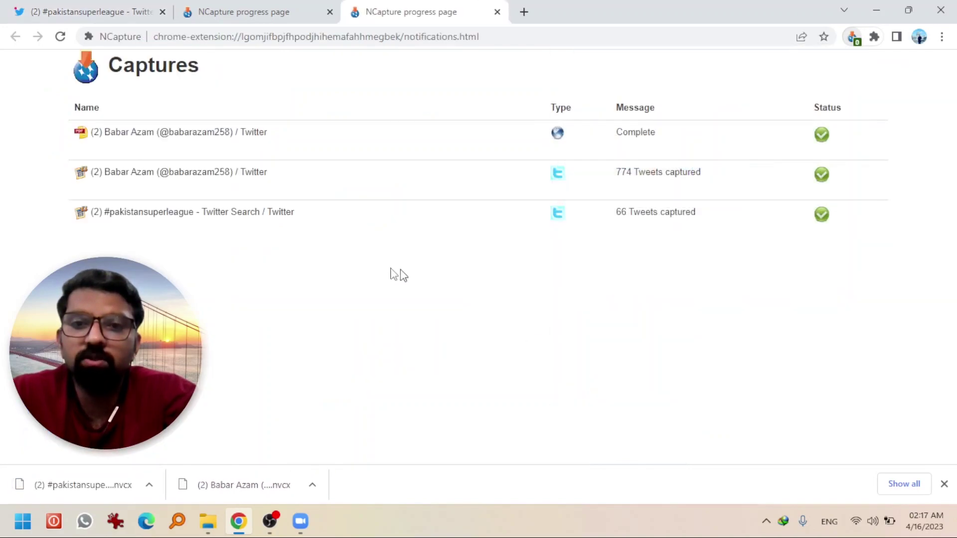
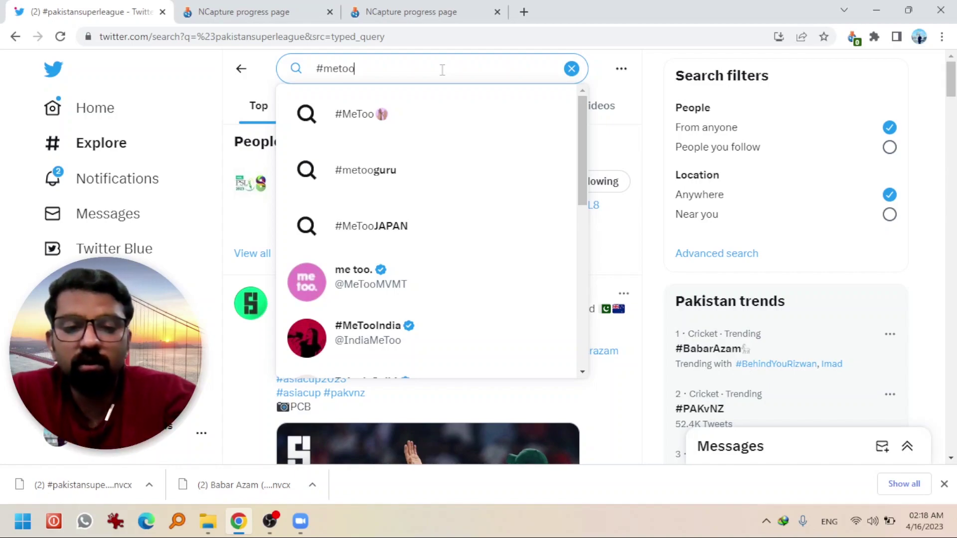
- Search Twitter for #metoo and capture the resulting tweets as a dataset with NCapture
key(Return)
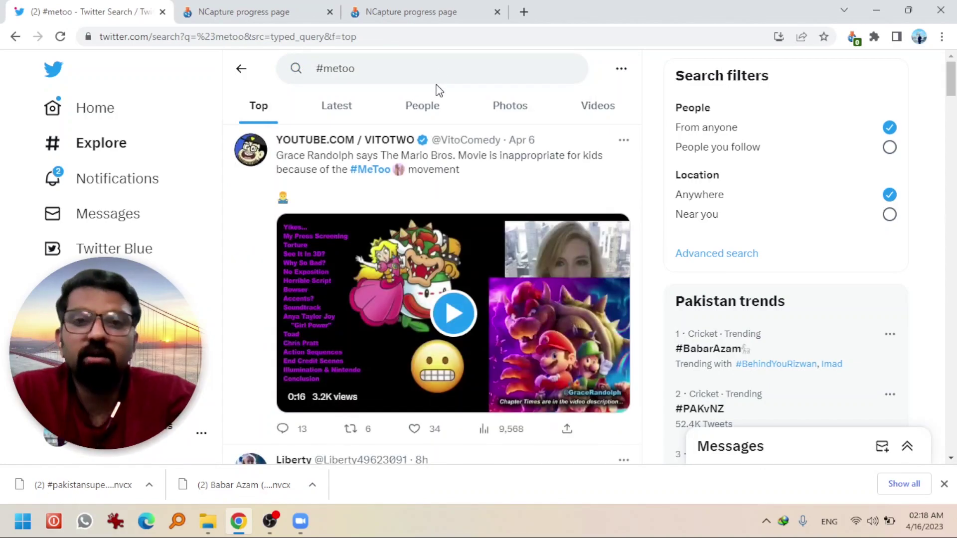
click(853, 38)
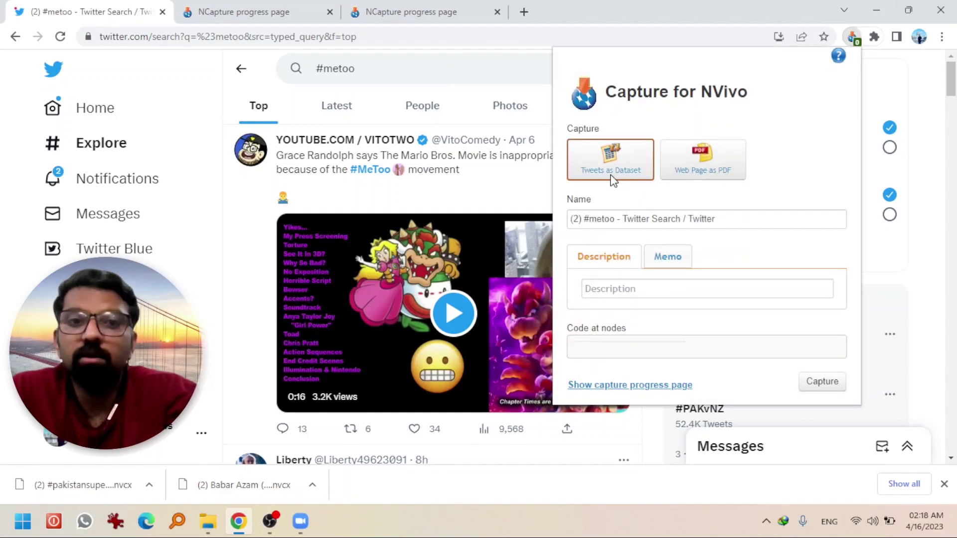
click(822, 382)
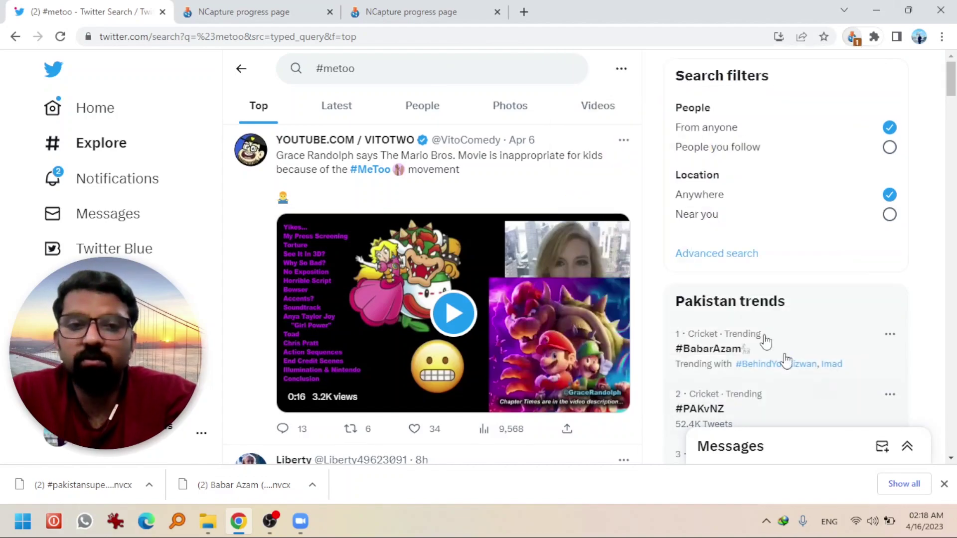
- Check the number of tweets captured for #metoo on the NCapture progress page
click(853, 38)
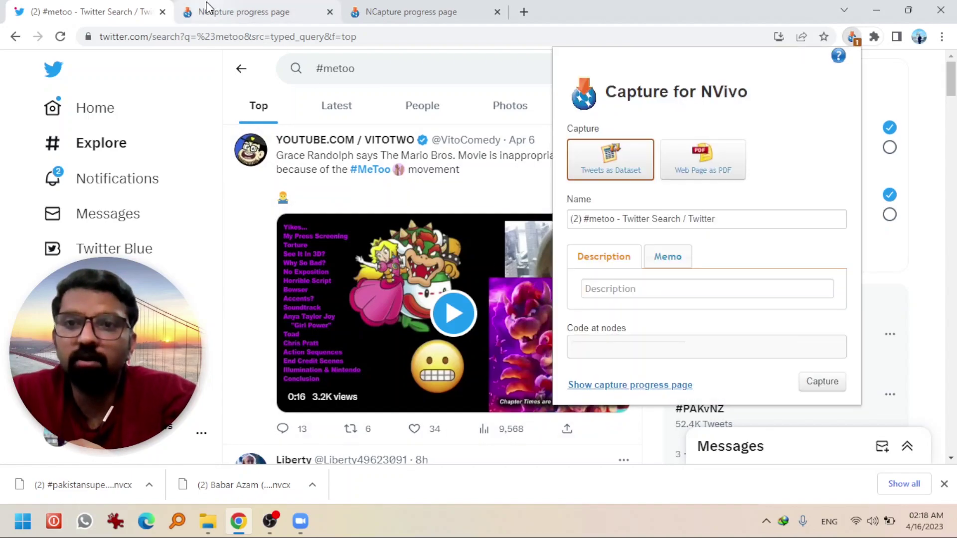
click(247, 7)
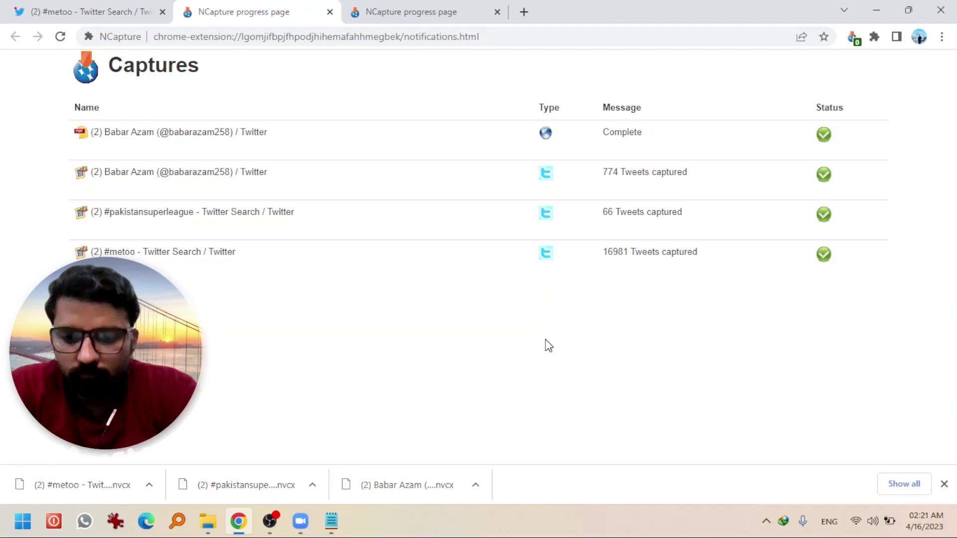
drag(604, 251, 631, 253)
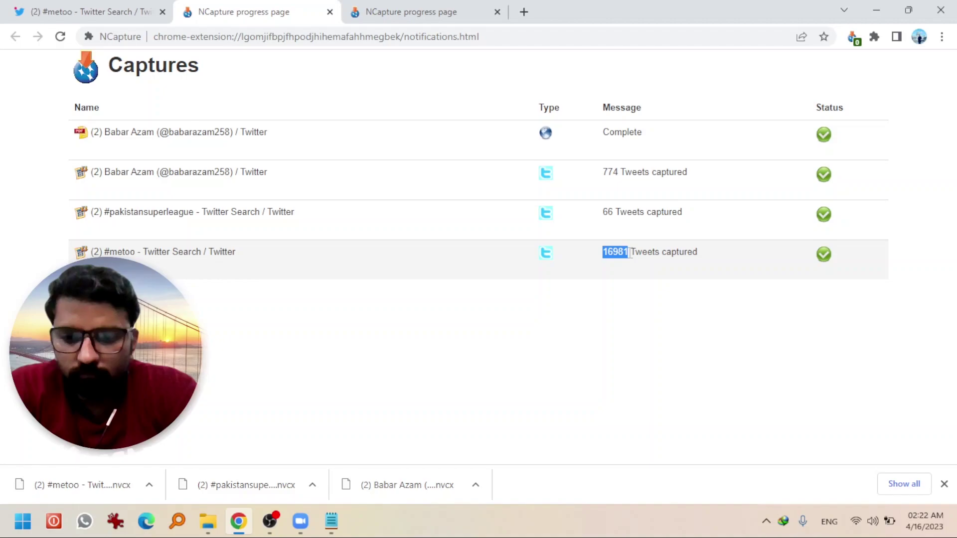
- Search Twitter for "environmental issue" and capture the resulting tweets as a dataset with NCapture
click(127, 11)
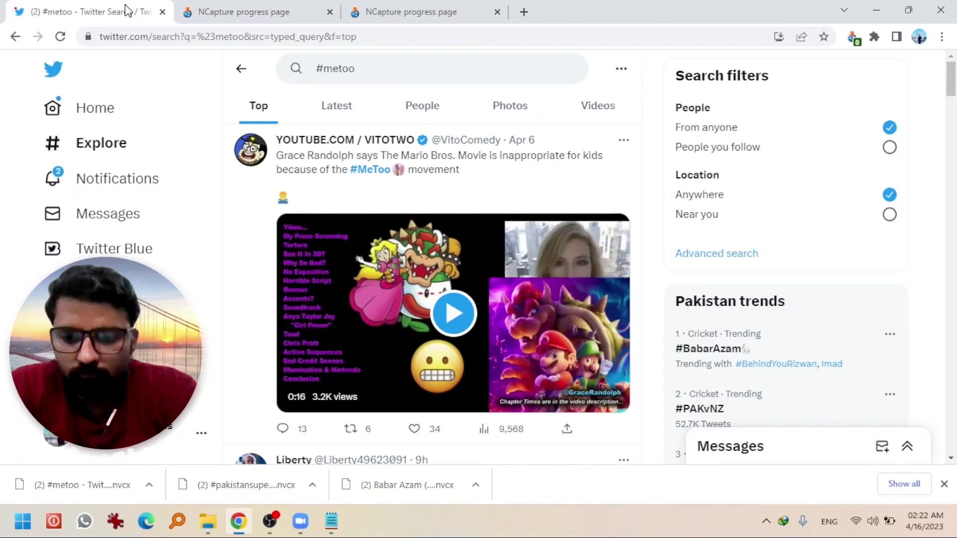
click(352, 74)
key(BackSpace)
key(BackSpace)
key(BackSpace)
key(BackSpace)
key(BackSpace)
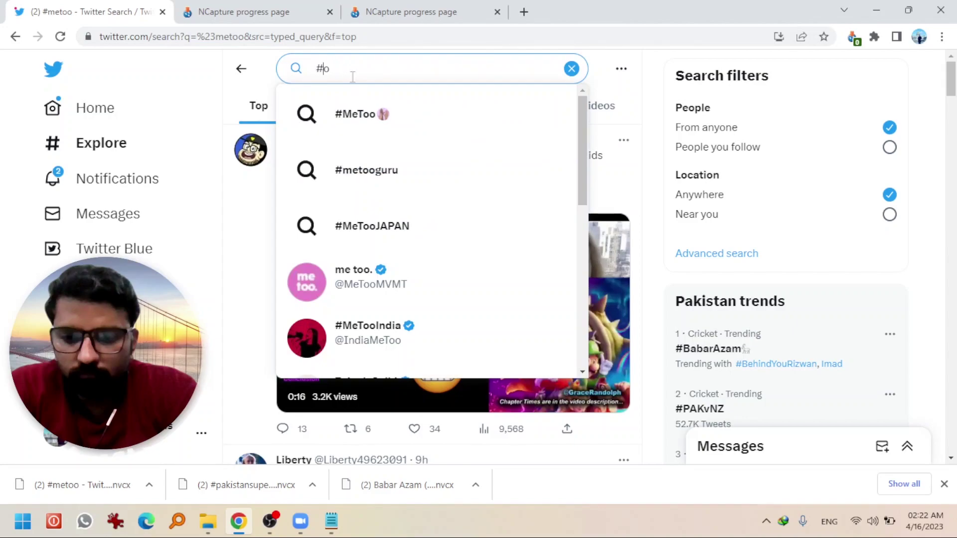
key(BackSpace)
key(BackSpace)
text(environment issue)
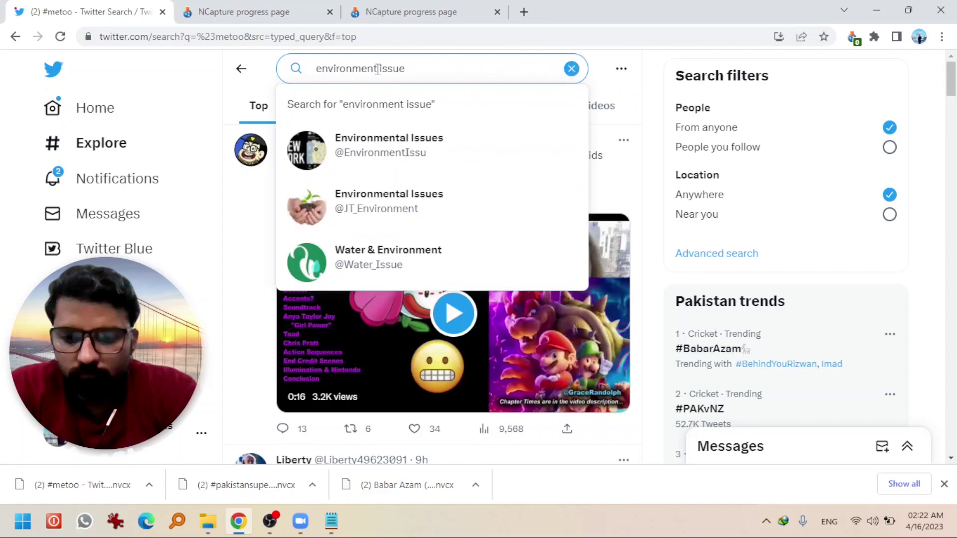
click(378, 68)
text(al)
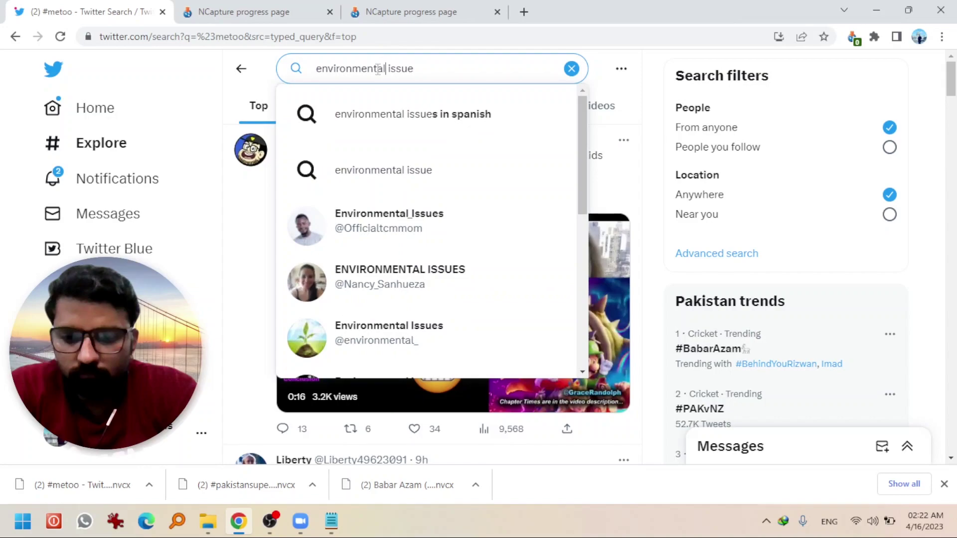
key(Return)
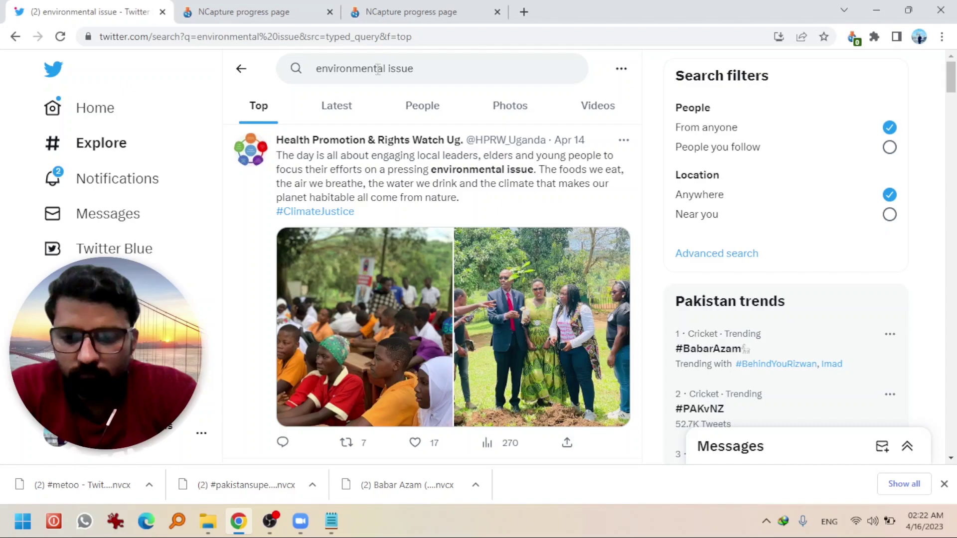
click(852, 37)
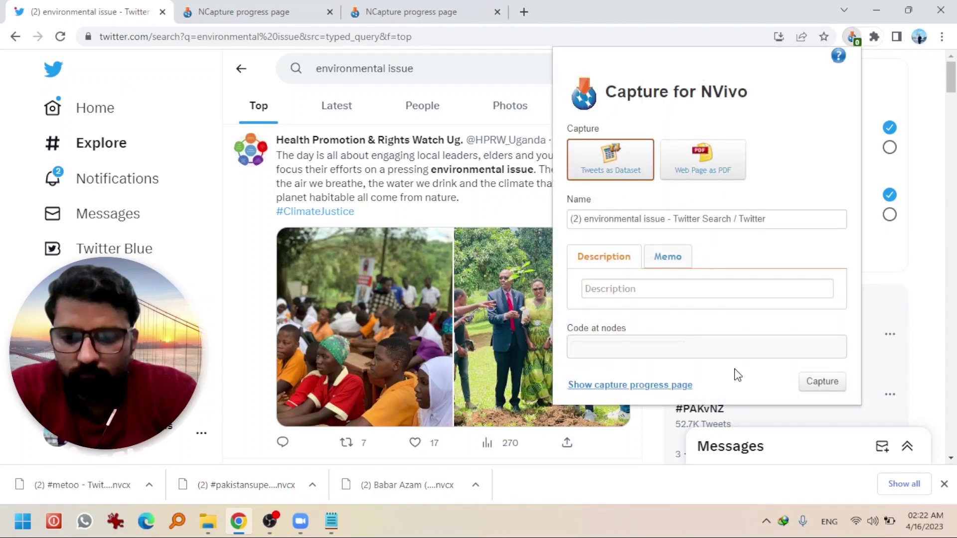
click(824, 383)
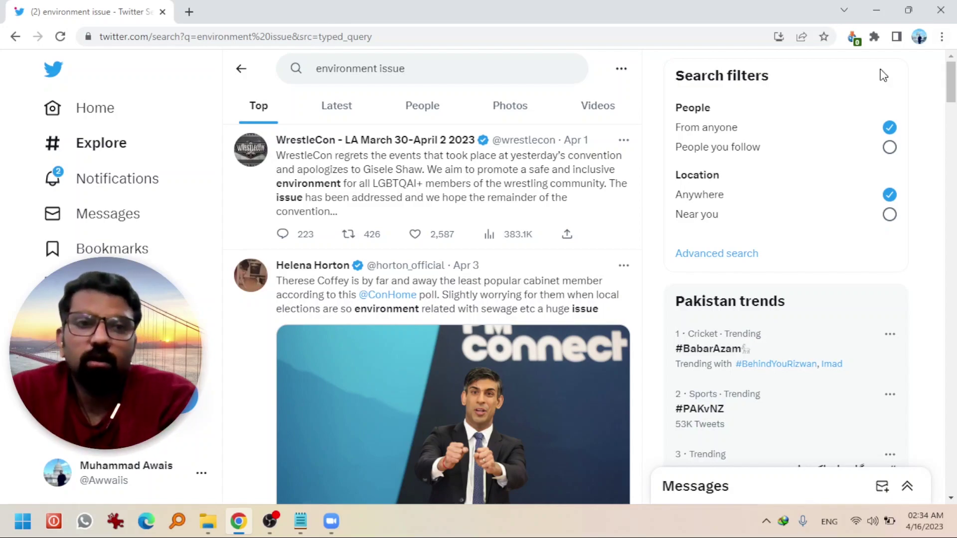
- Show the #pakistansuperleague download in its folder and cut the #metoo, #pakistansuperleague and Babar Azam capture files
click(944, 40)
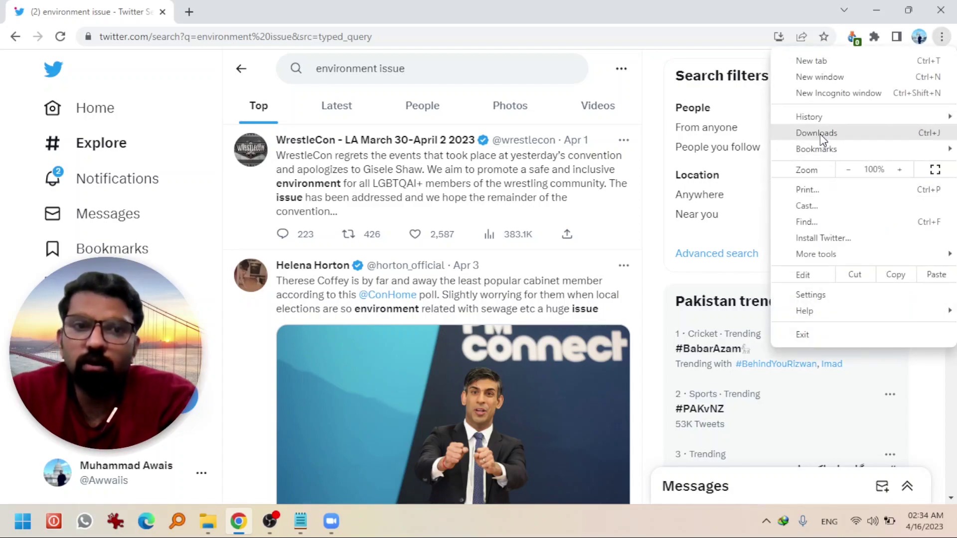
click(820, 134)
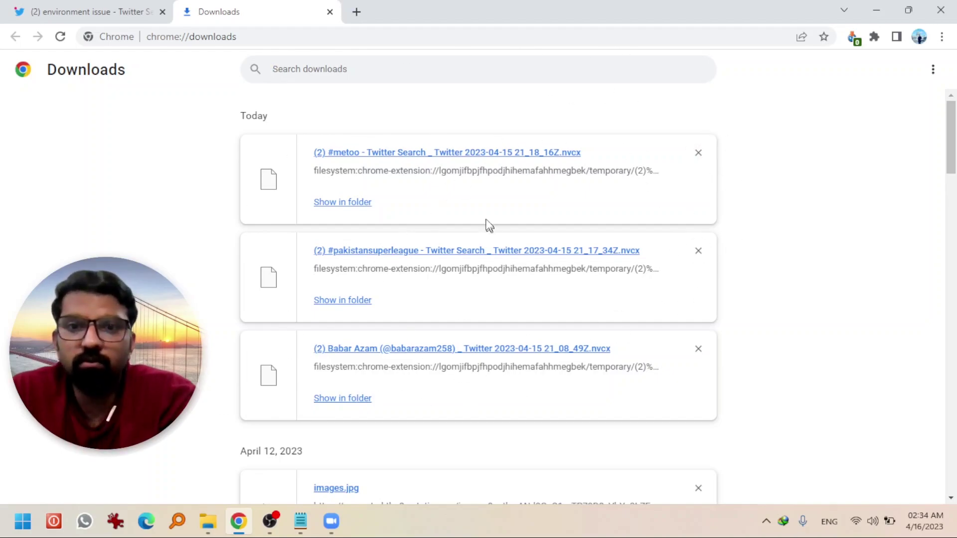
click(348, 313)
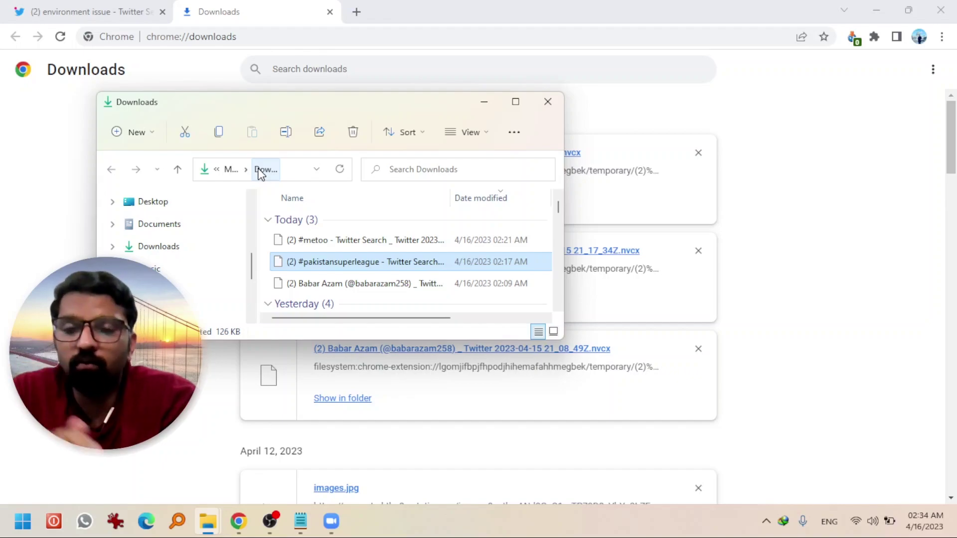
drag(271, 238, 317, 287)
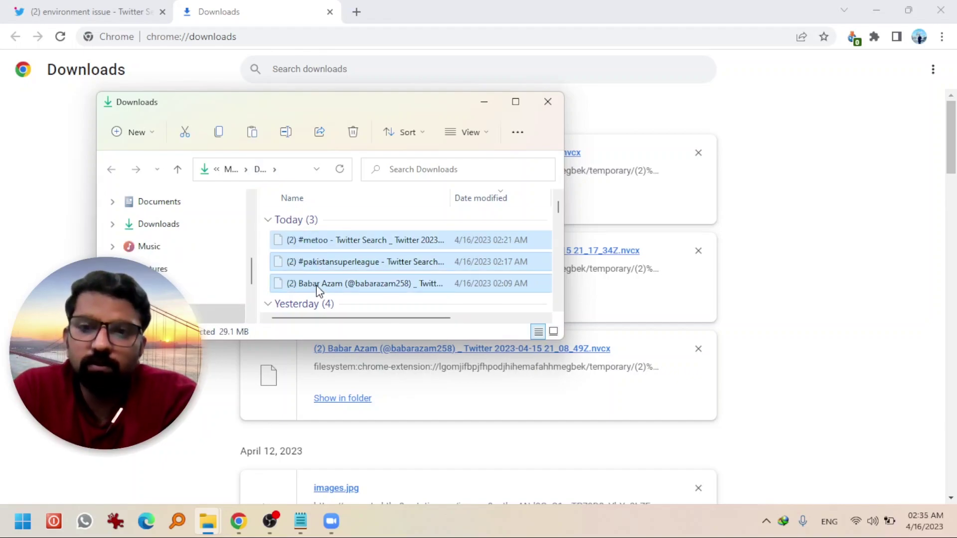
- Permanently delete everything in the Desktop's Twitter Dataset folder and paste the three cut capture files there
scroll(253, 268, up, 1)
click(152, 209)
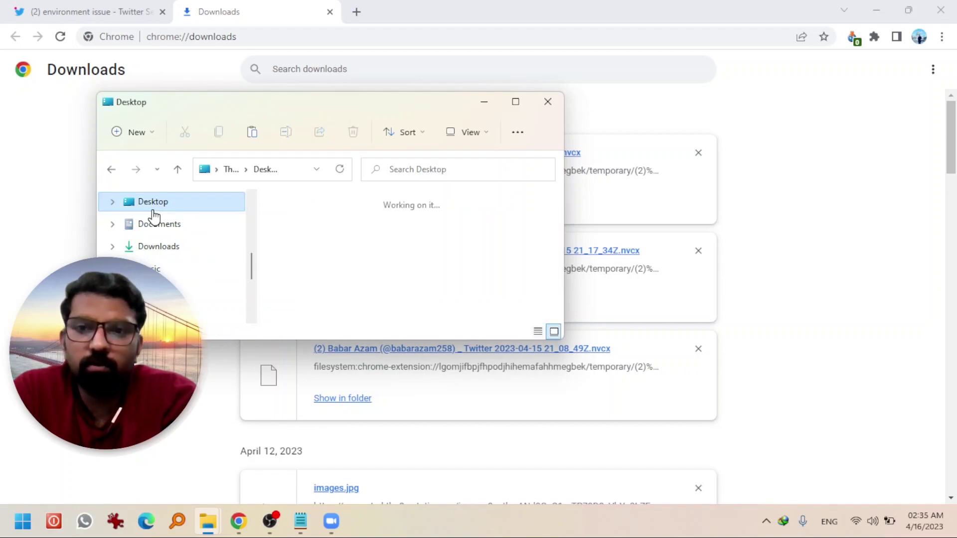
double_click(401, 236)
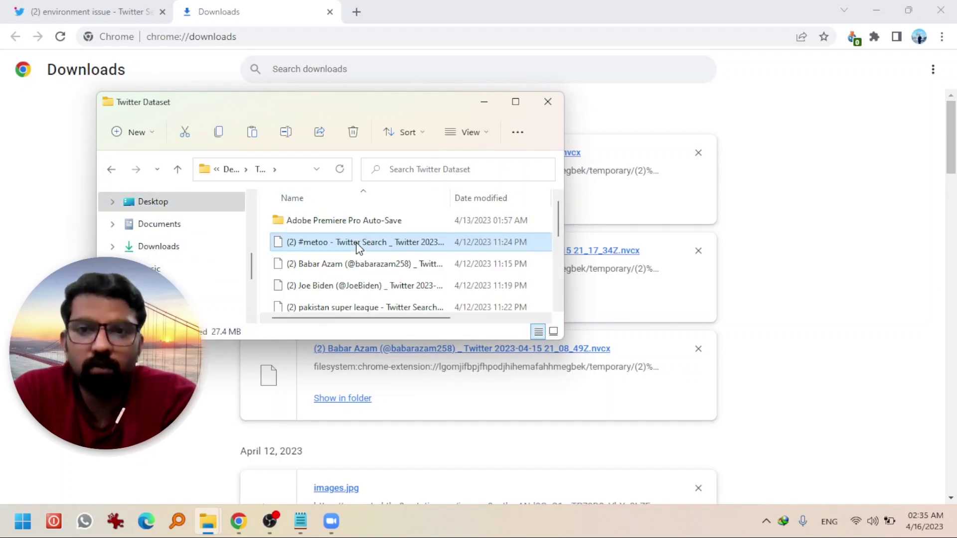
key(ctrl+a)
key(shift+Delete)
key(Return)
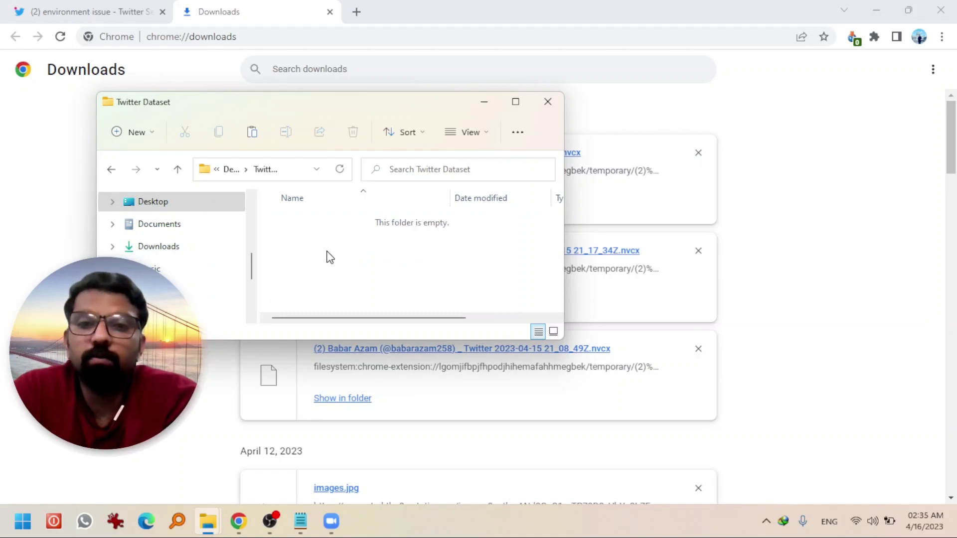
key(ctrl+v)
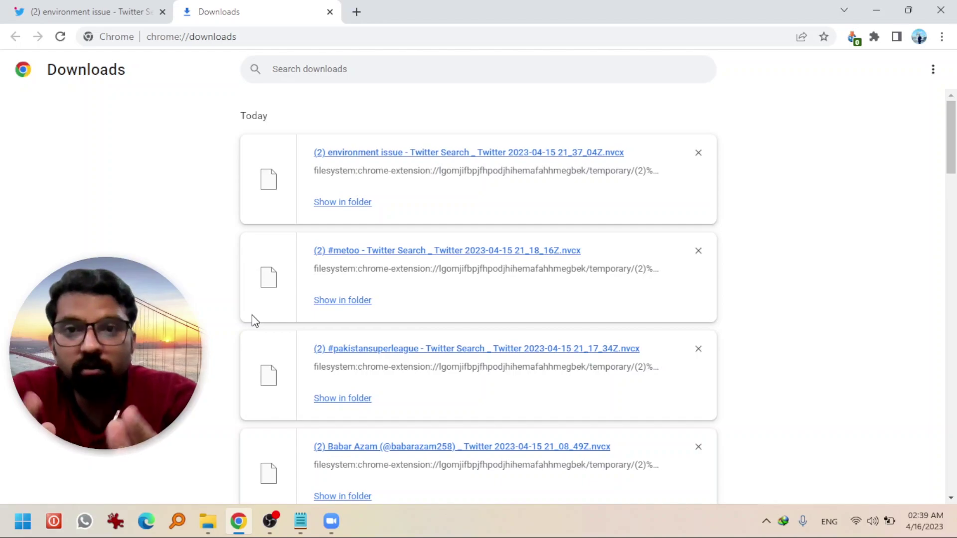
- Move the downloaded "environment issue" capture file into the Twitter Dataset folder and review the files collected there
click(344, 202)
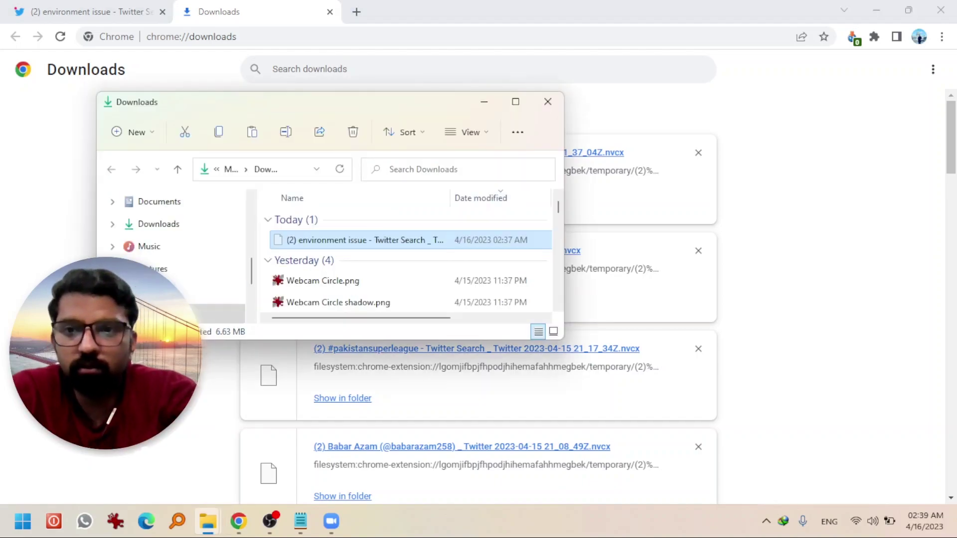
click(219, 303)
double_click(408, 236)
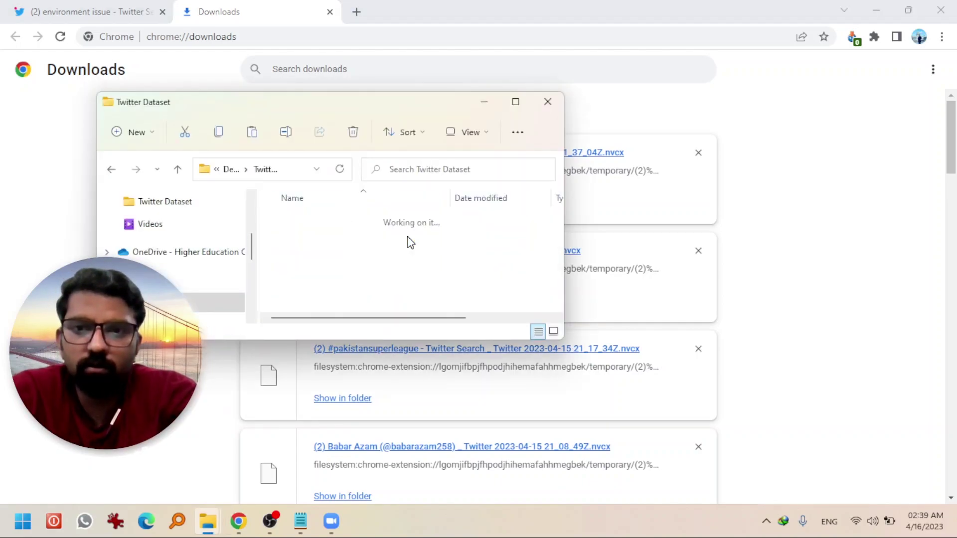
key(ctrl+v)
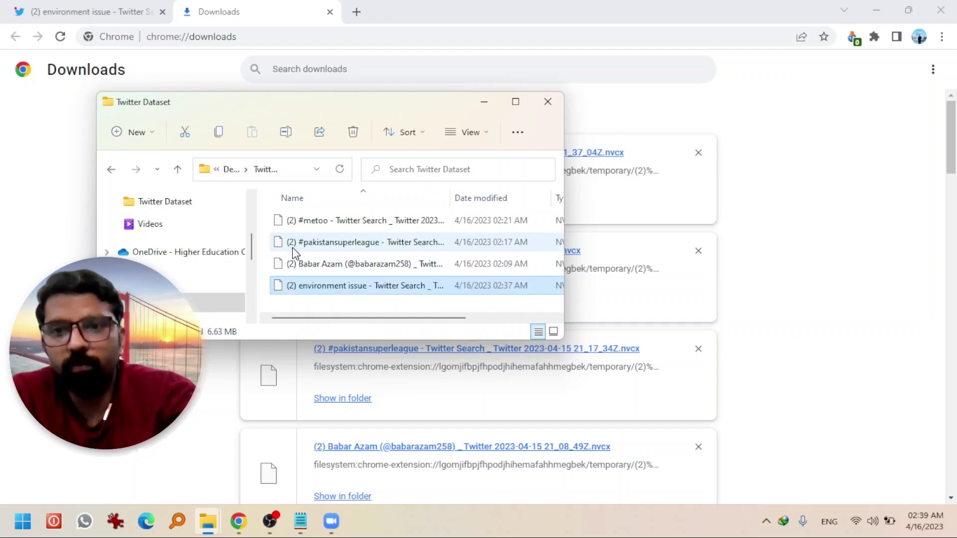
drag(267, 217, 328, 290)
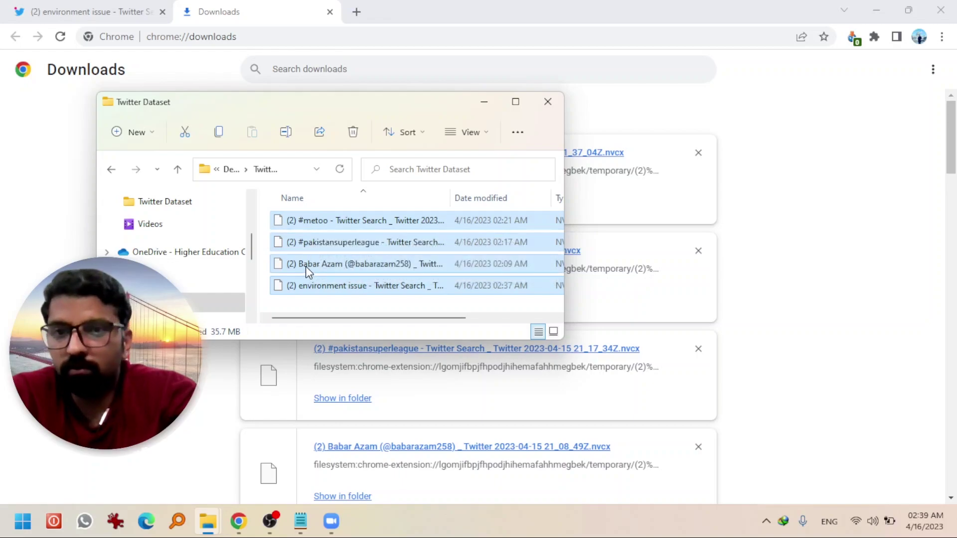
click(309, 305)
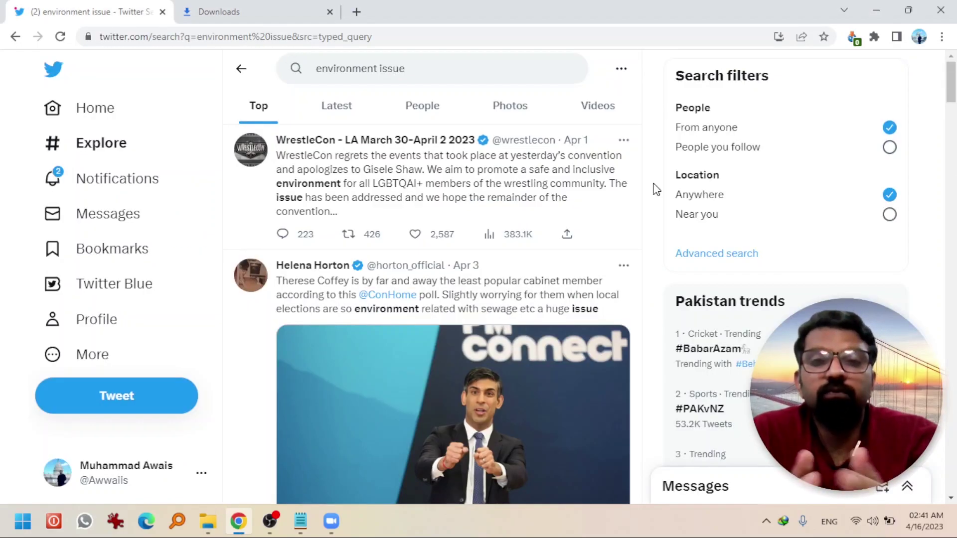
- Launch NVivo and accept the user profile with the user's name, initials and English (United States) as interface language
click(23, 521)
text(nvivo)
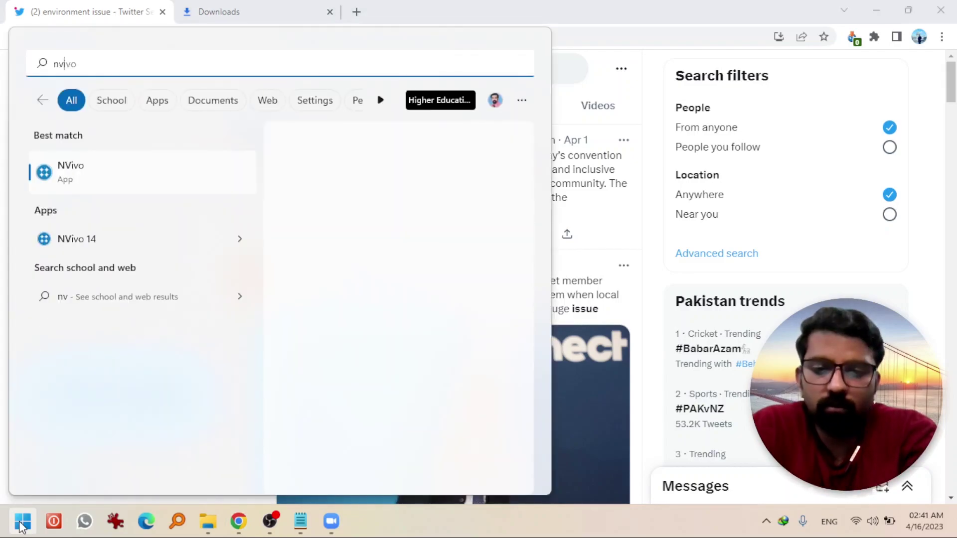
key(Return)
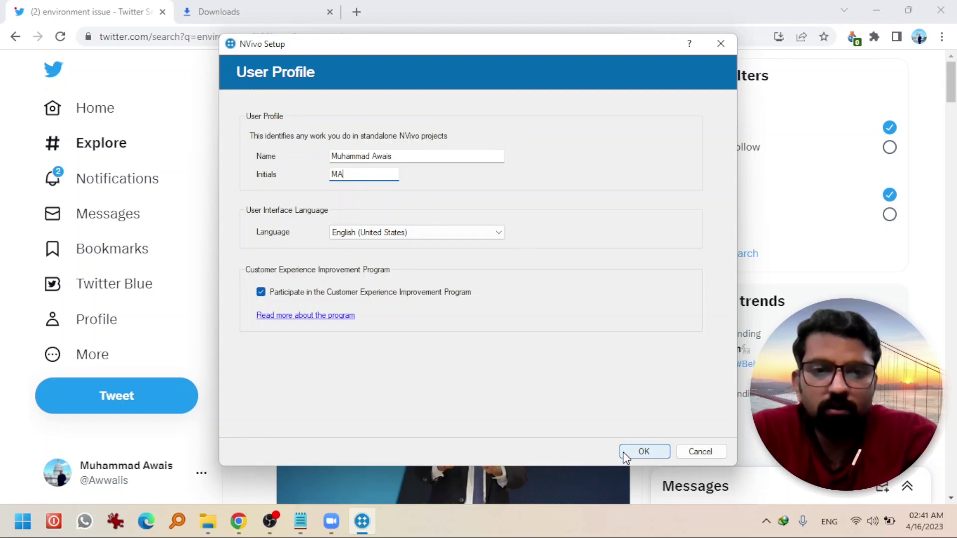
click(637, 451)
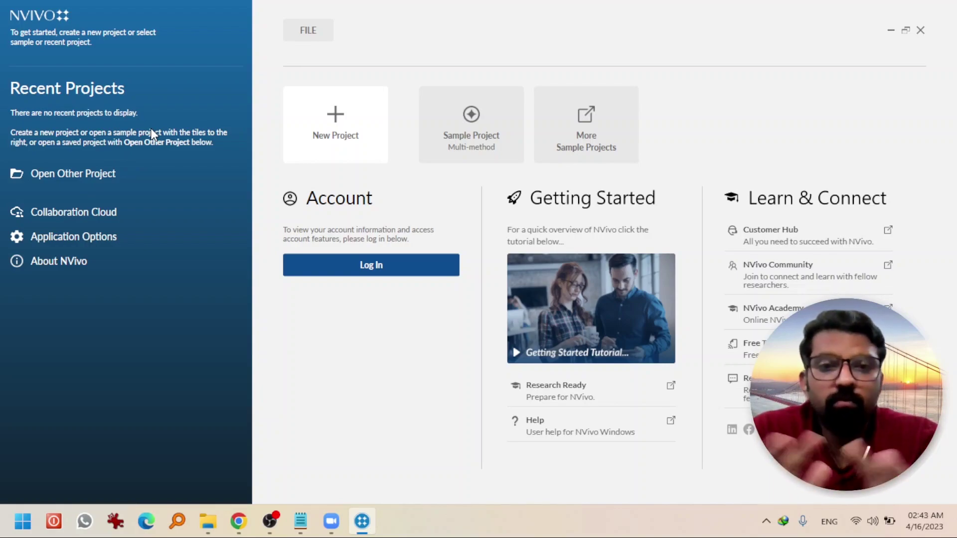
- Create a project titled "Twitter Data Analysis" with English (US) text content and default saving options, dismissing the welcome tour and Files introduction
click(324, 143)
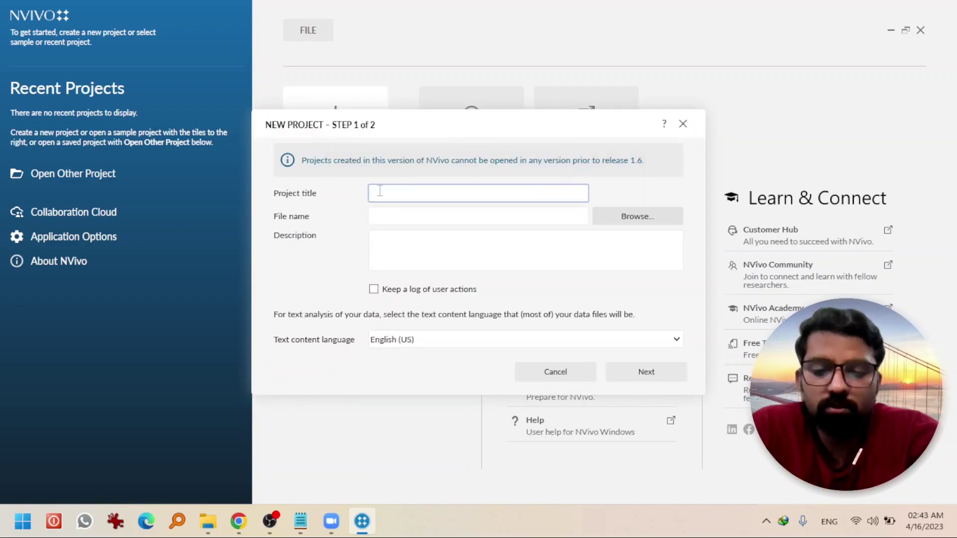
text(Tw)
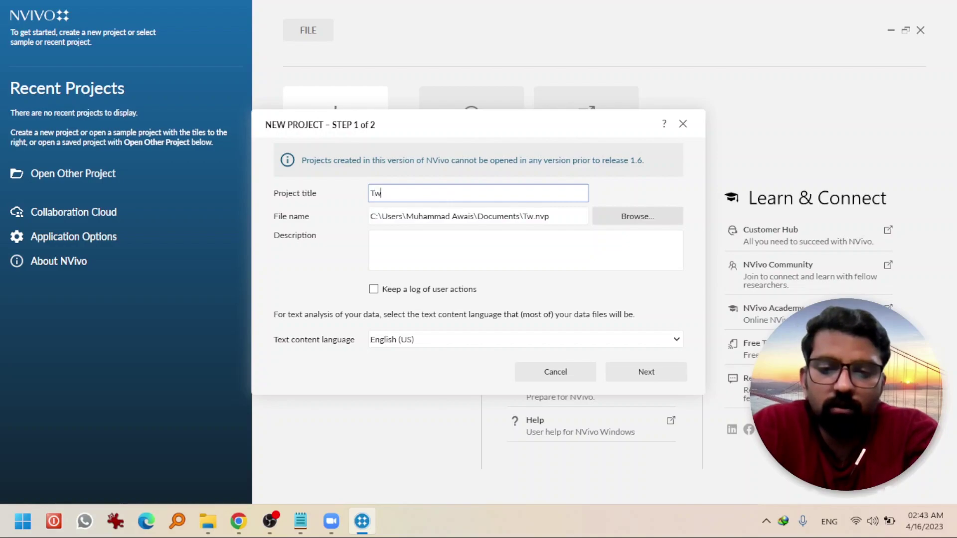
text(itter Analysis)
text(Data Analysis)
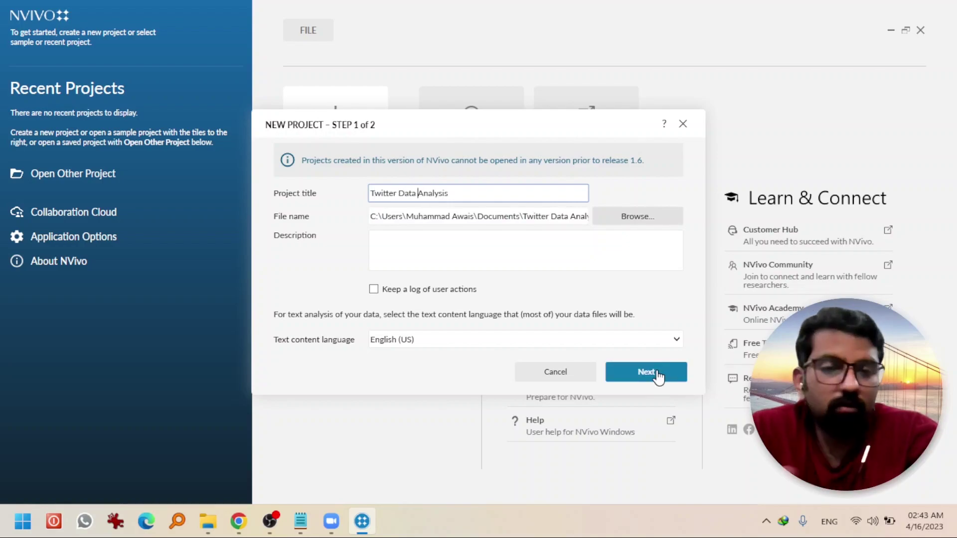
click(658, 378)
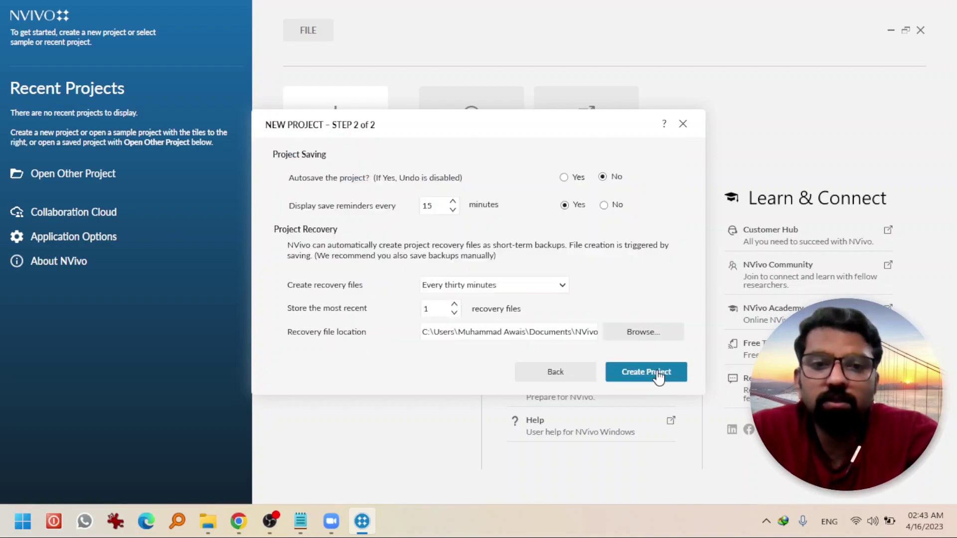
click(658, 378)
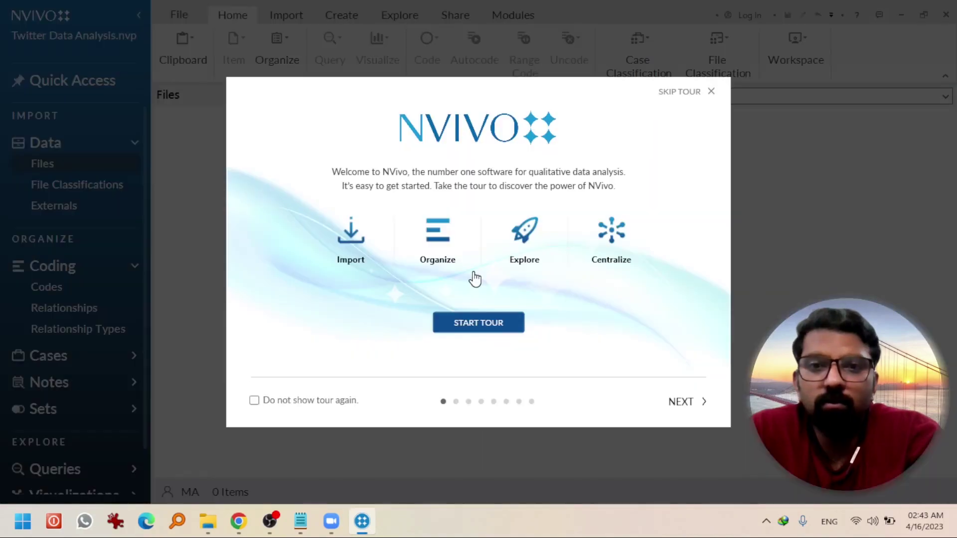
click(675, 95)
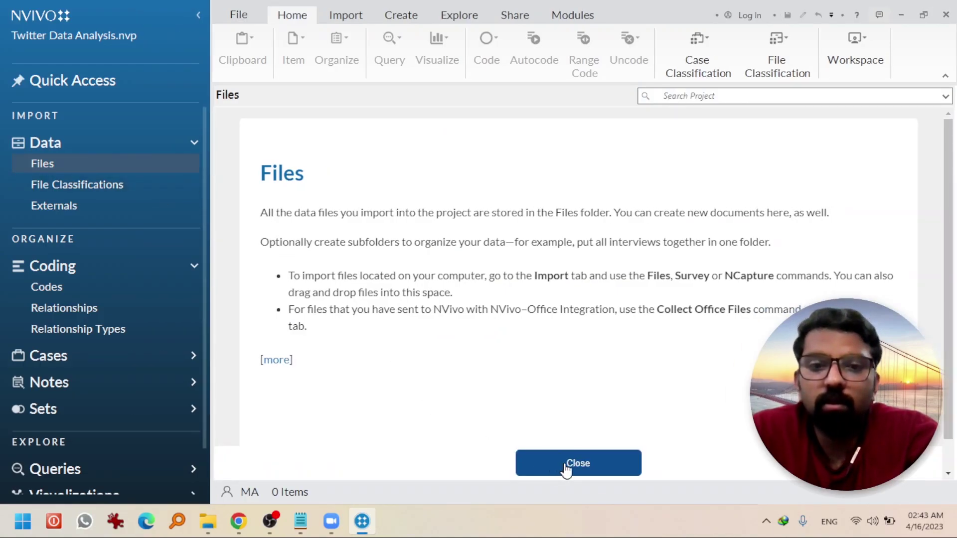
click(566, 469)
- Import all not previously imported NCapture files from the Desktop's Twitter Dataset folder, merging matching datasets, and widen the file list's Name column
click(355, 19)
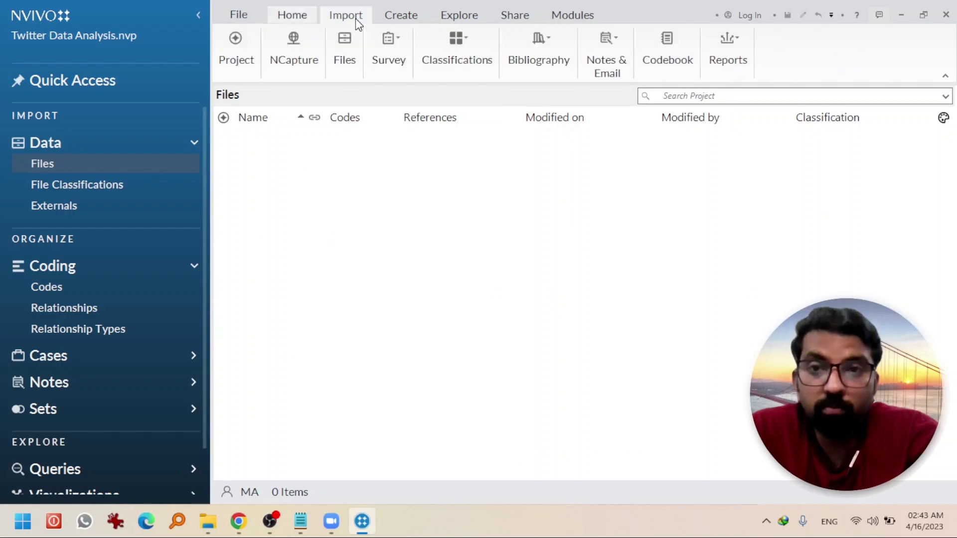
click(292, 66)
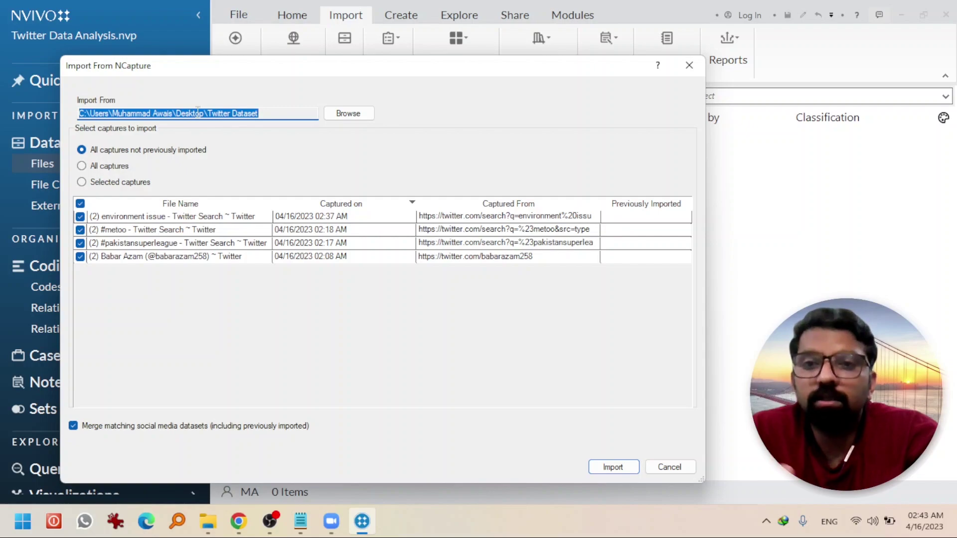
click(350, 116)
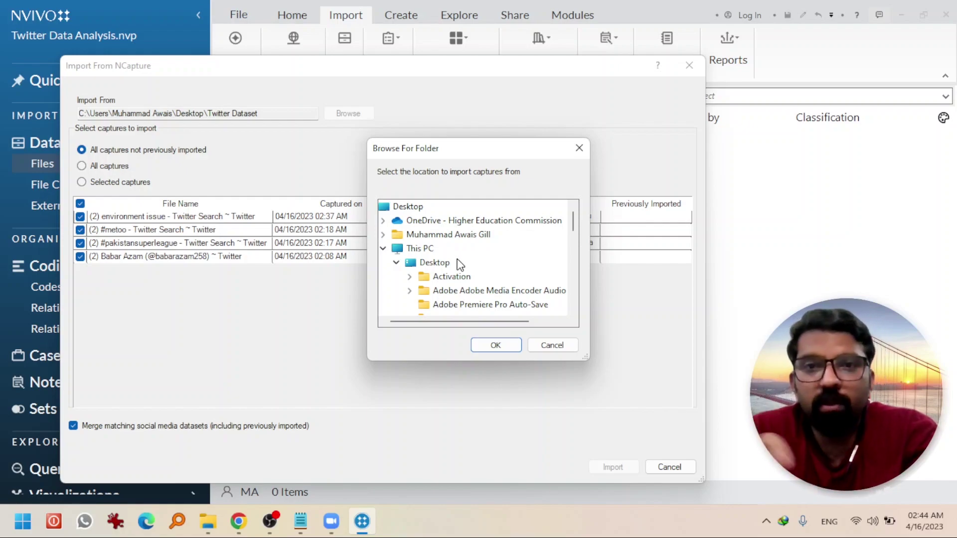
click(551, 346)
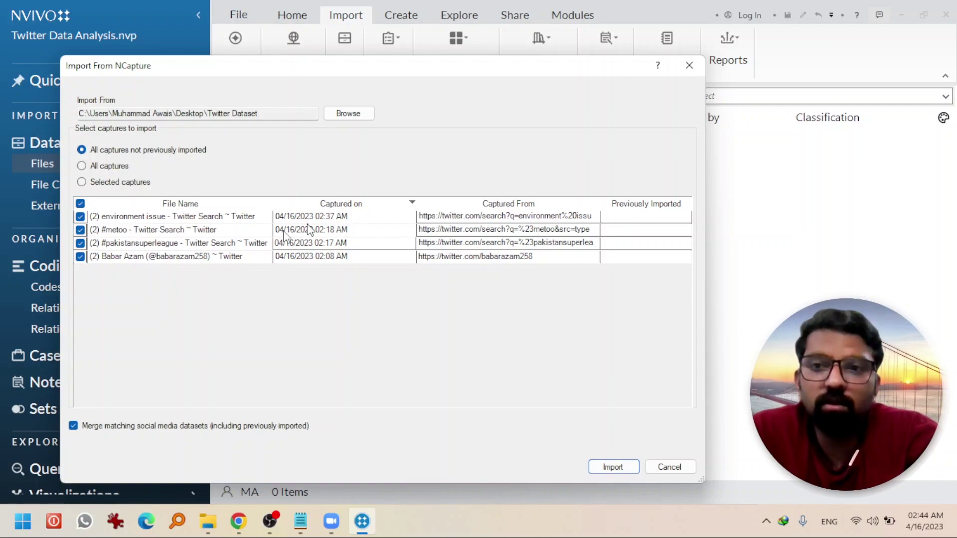
click(616, 471)
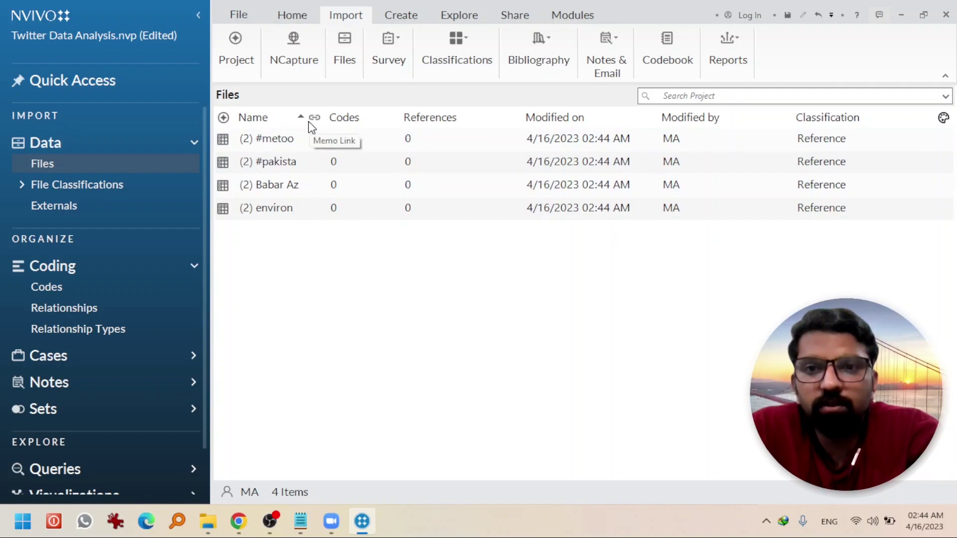
drag(303, 120, 373, 120)
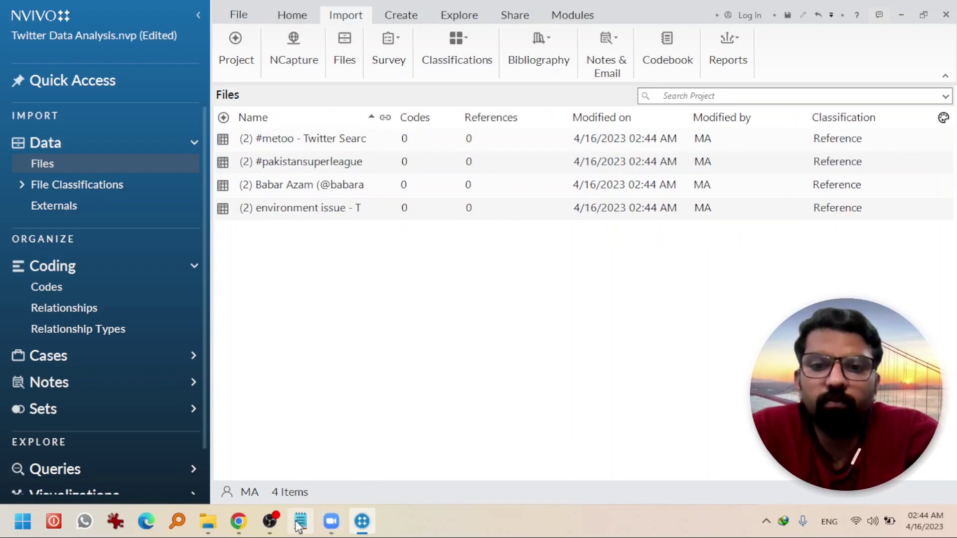